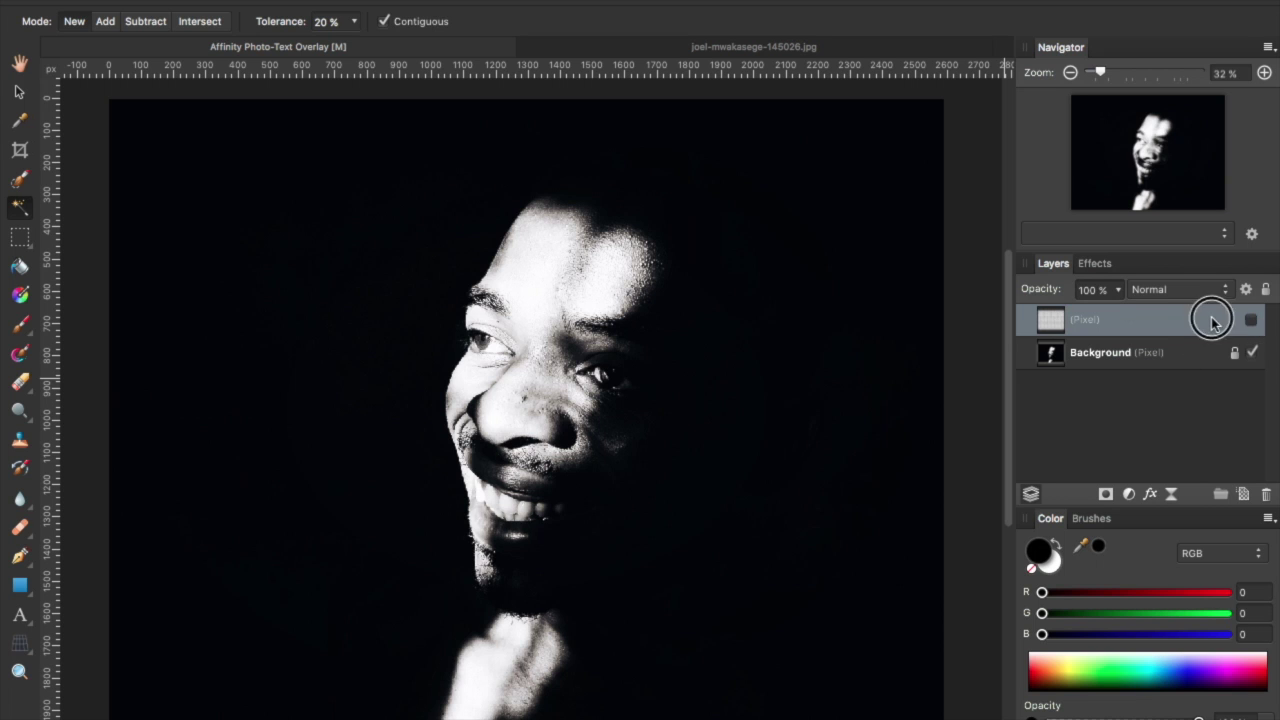
# Step: Preview the text-pattern overlay, hide it again, and switch to the portrait photo document
pyautogui.click(1252, 320)
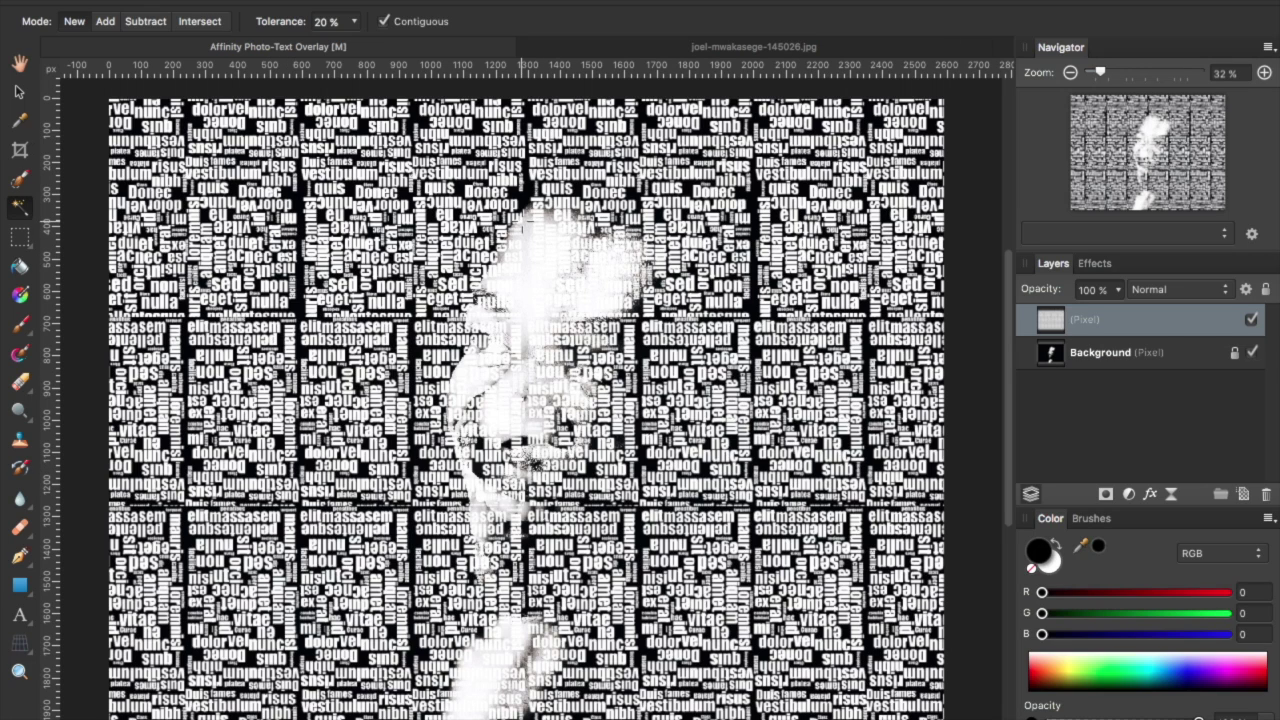
pyautogui.click(1252, 319)
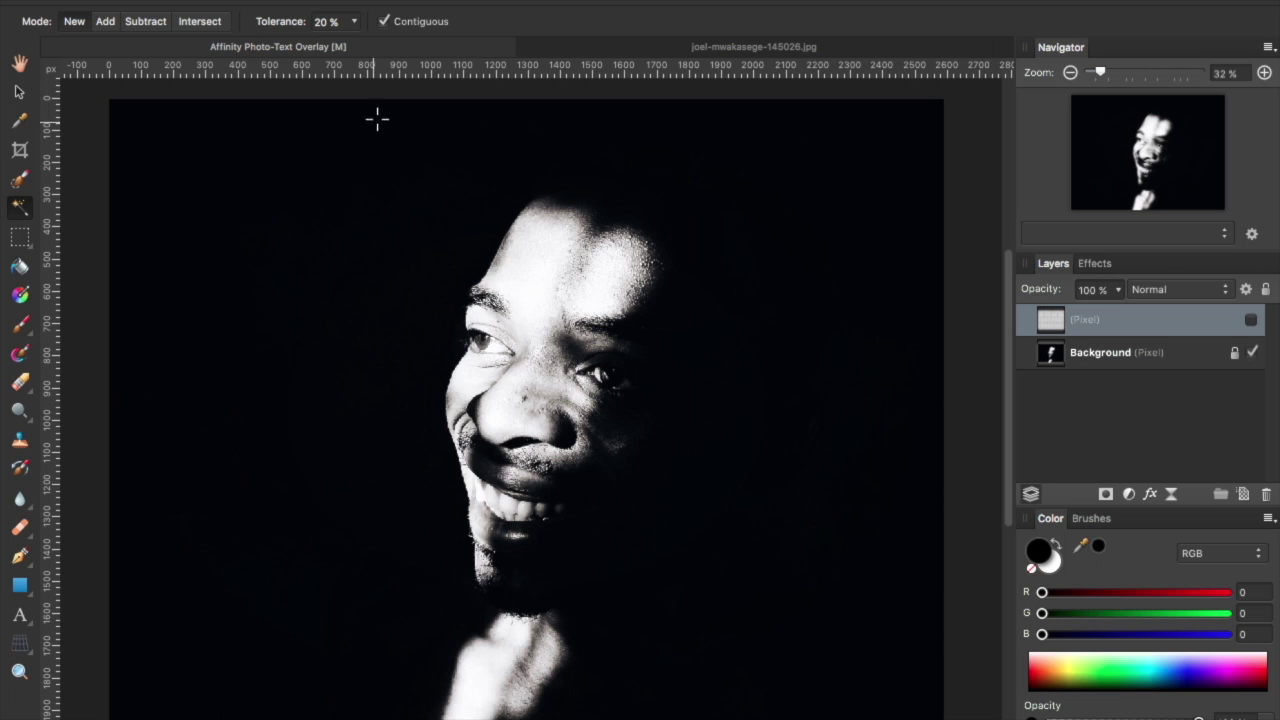
pyautogui.click(656, 46)
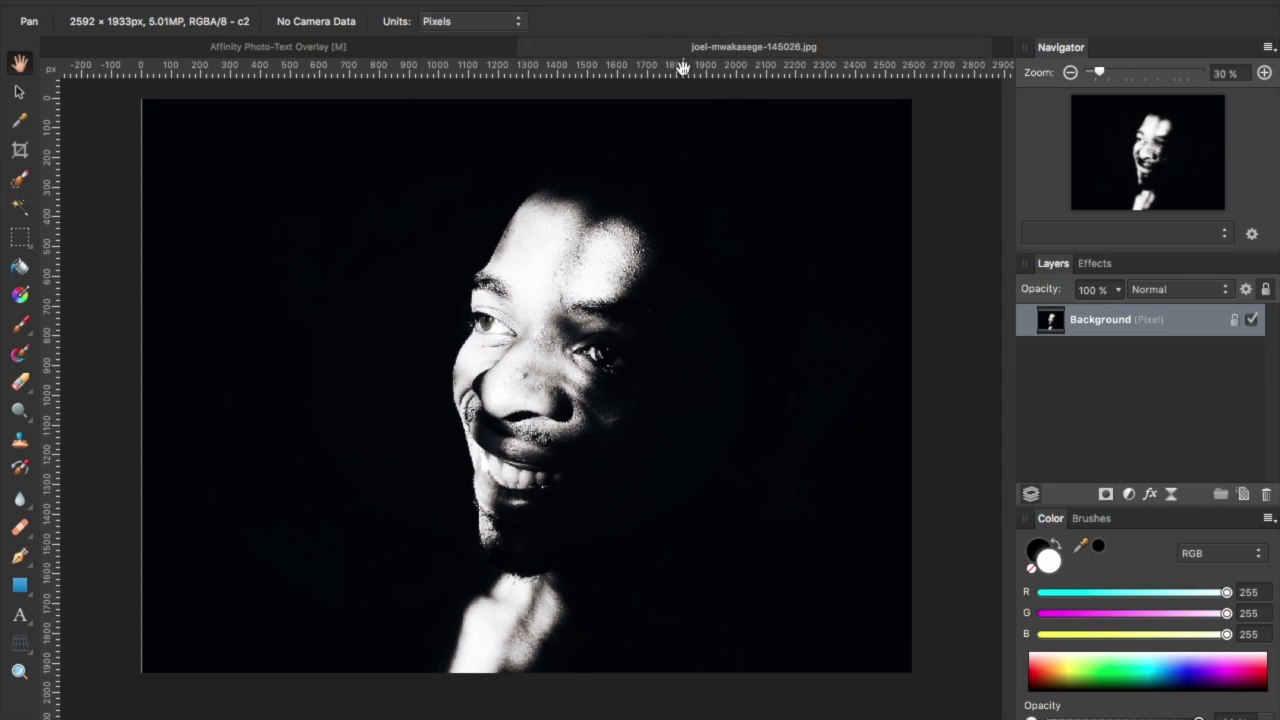
# Step: Soften the portrait with a 5 px Live Gaussian Blur filter layer
pyautogui.click(395, 0)
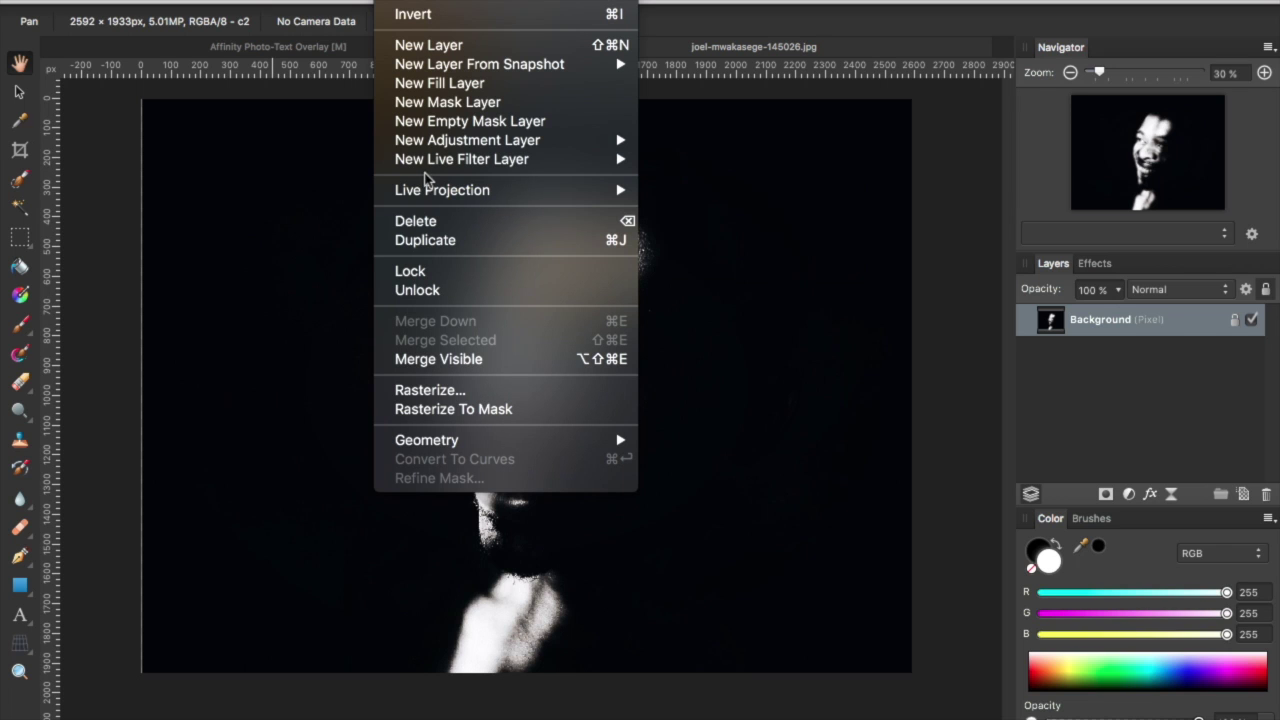
pyautogui.moveTo(440, 163)
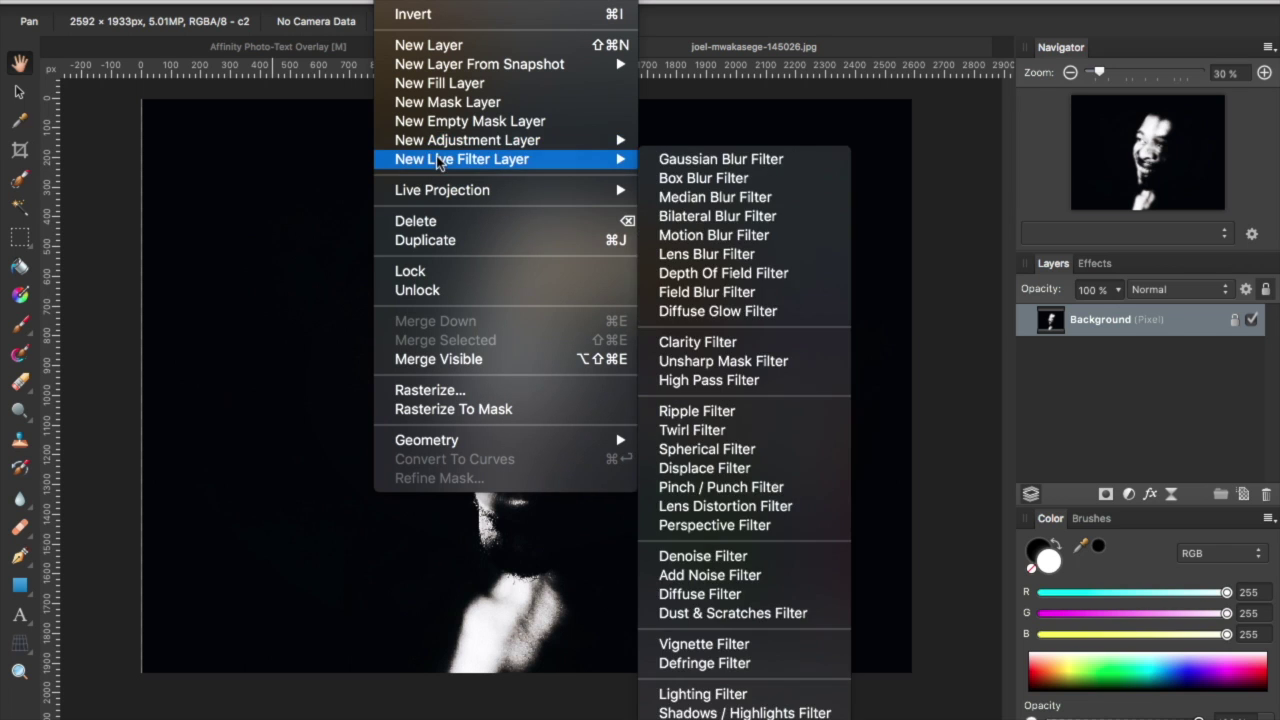
pyautogui.click(780, 163)
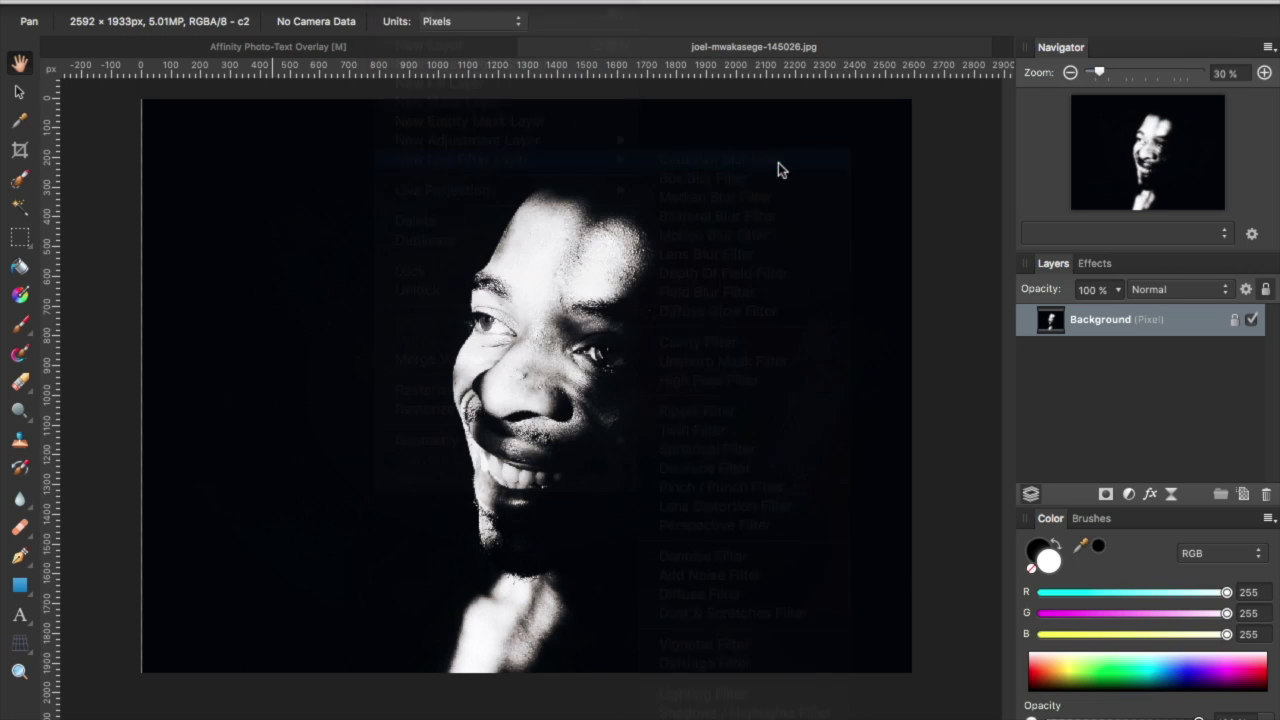
pyautogui.click(872, 588)
pyautogui.moveTo(872, 588); pyautogui.dragTo(898, 465)
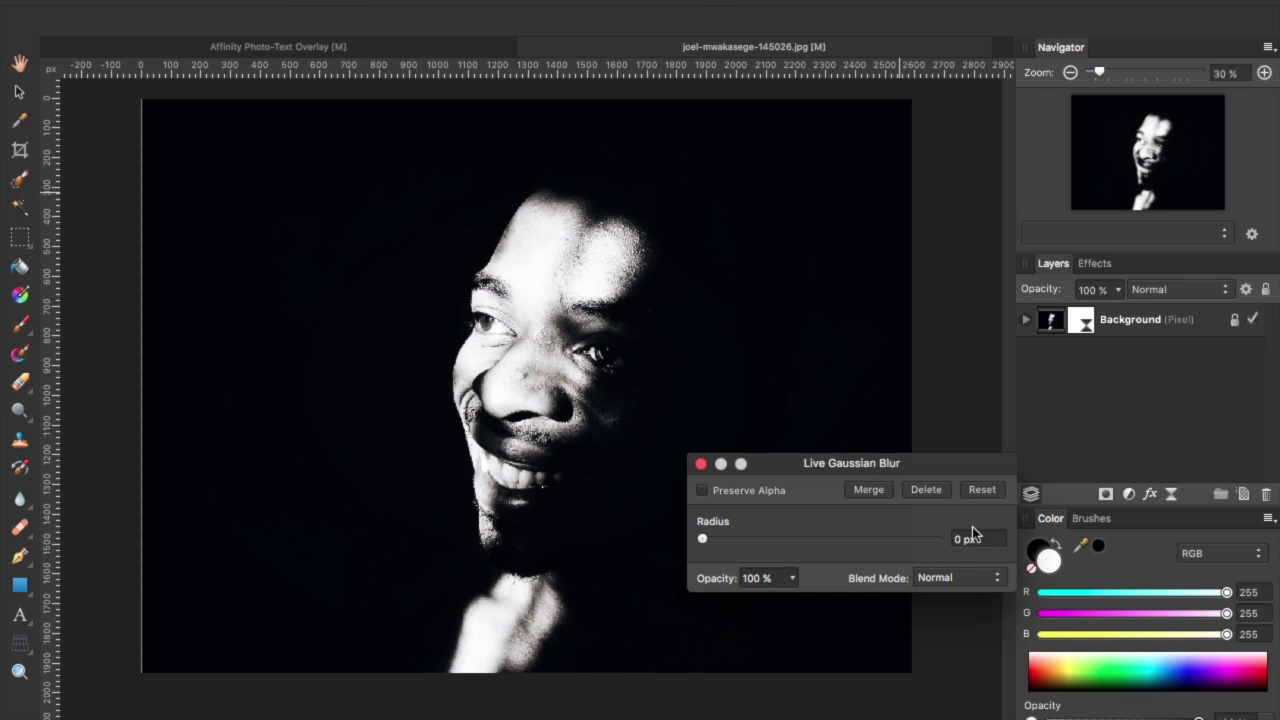
pyautogui.moveTo(704, 541); pyautogui.dragTo(780, 541)
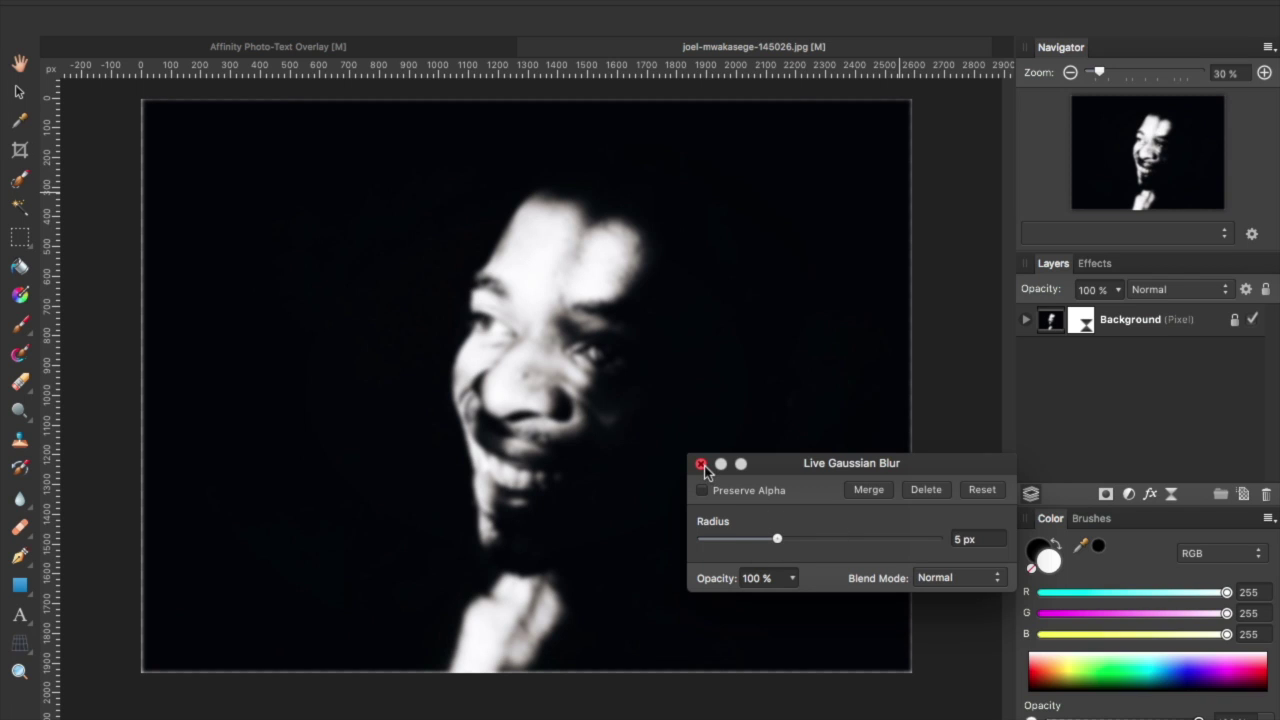
pyautogui.click(701, 465)
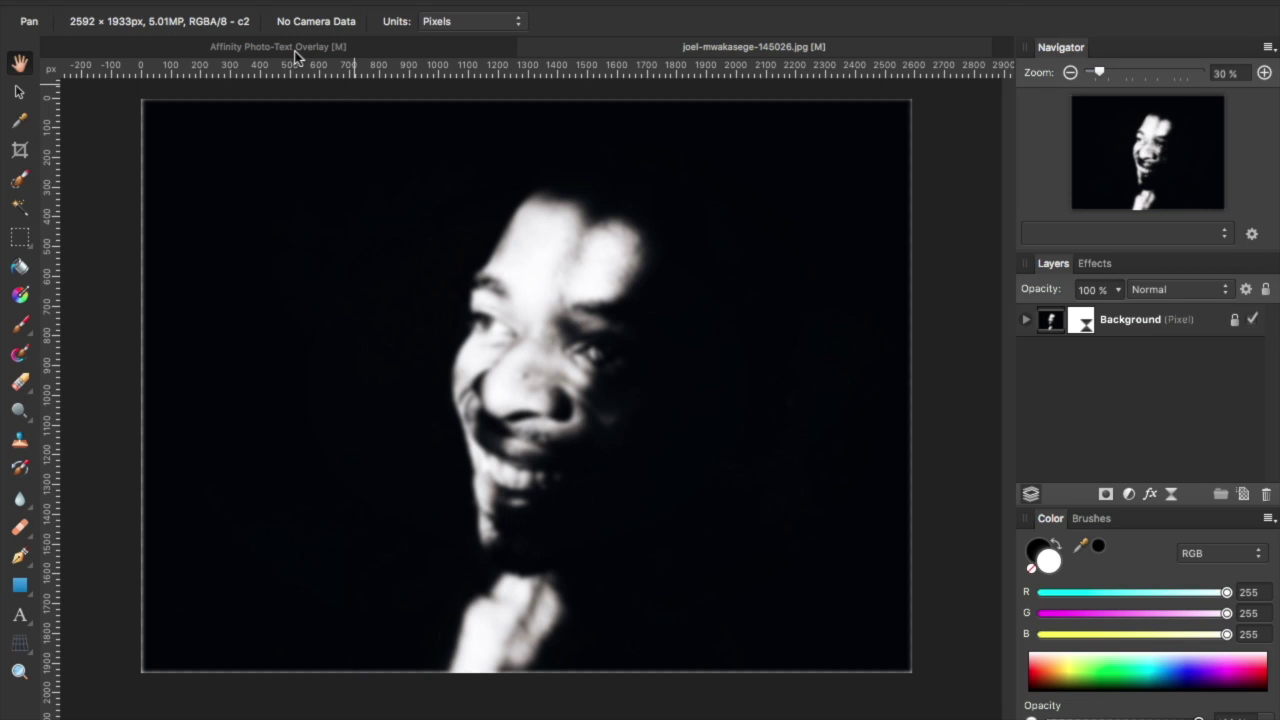
# Step: Export the blurred portrait as a best-quality JPEG into the Text Overlay folder, then close it
pyautogui.click(180, 2)
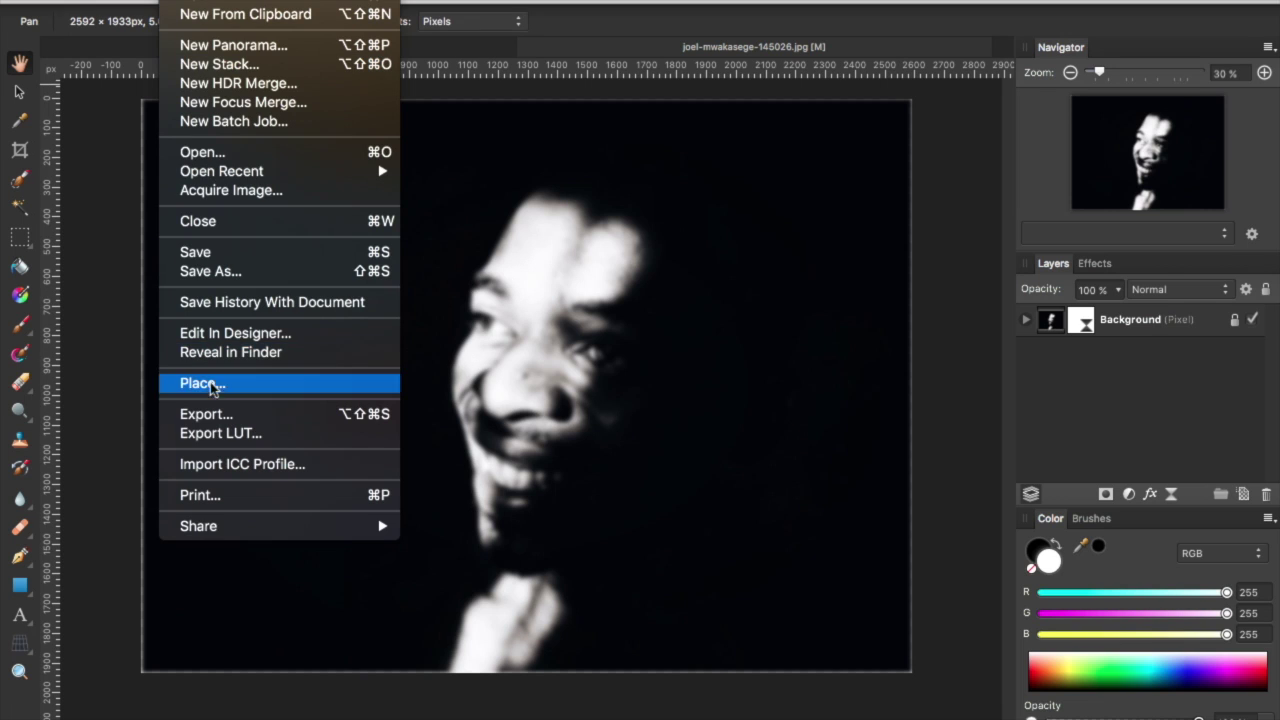
pyautogui.click(200, 414)
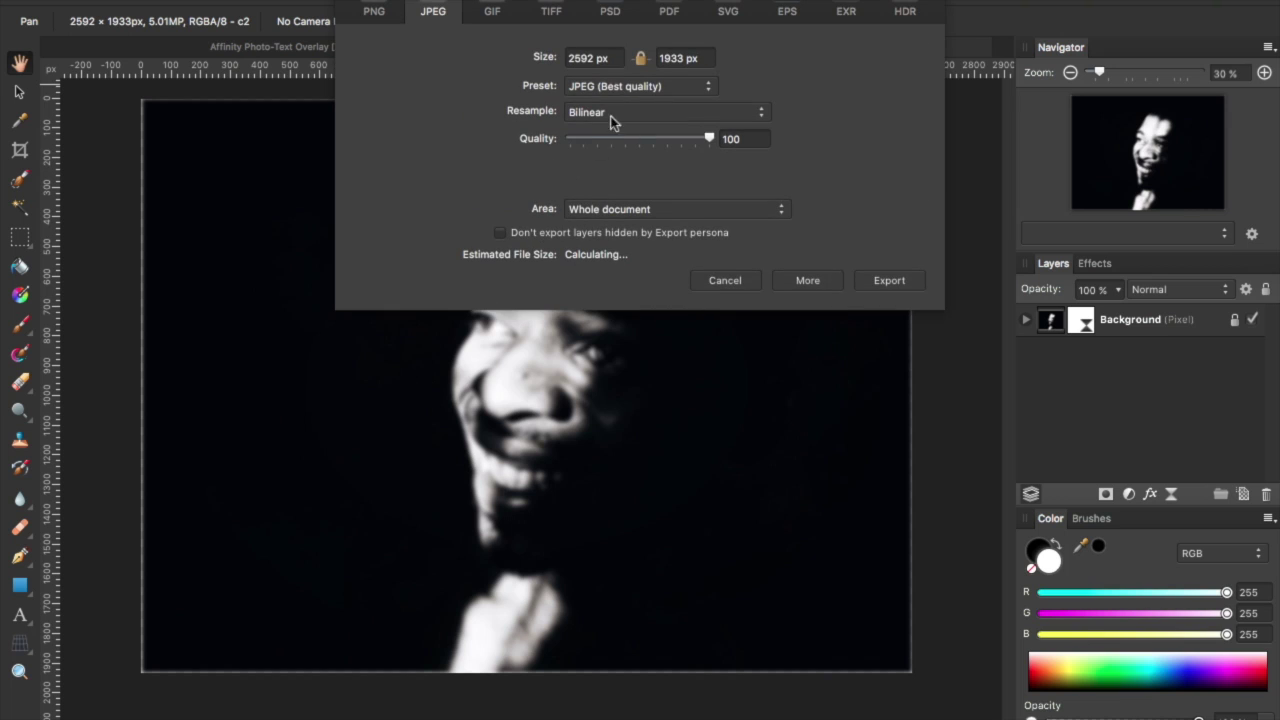
pyautogui.click(883, 282)
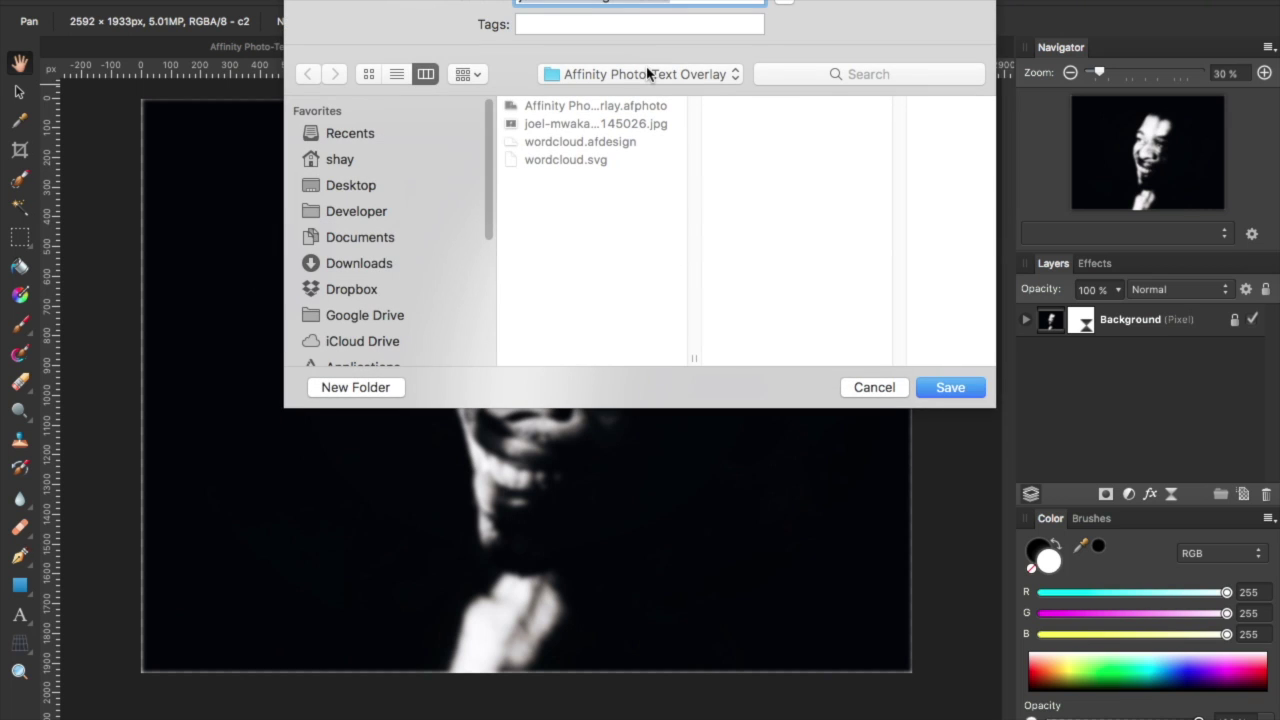
pyautogui.click(644, 1)
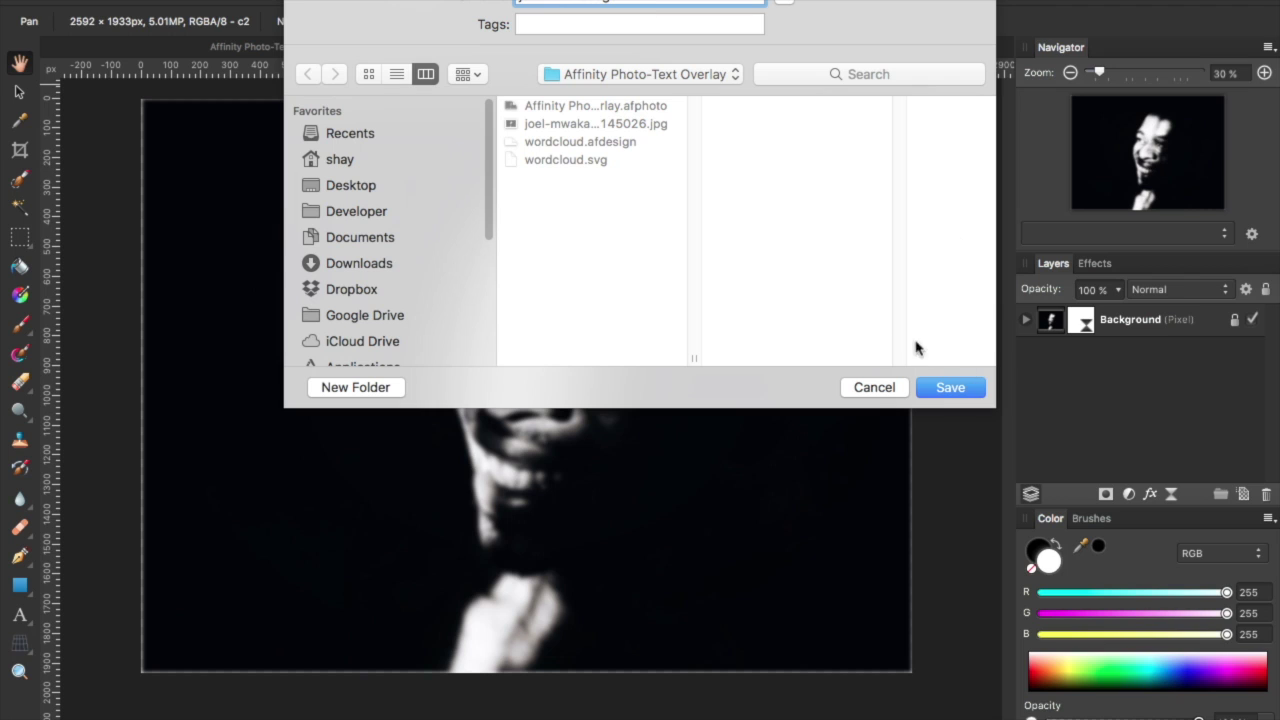
pyautogui.click(949, 388)
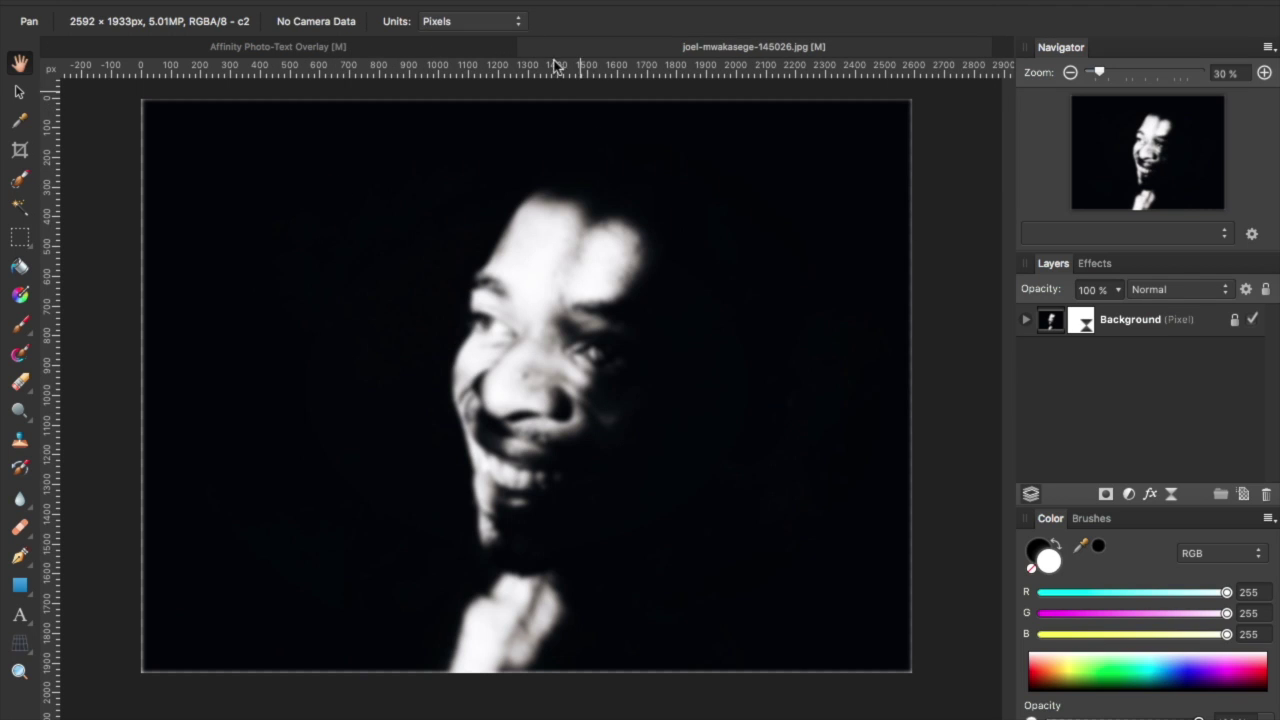
pyautogui.click(528, 46)
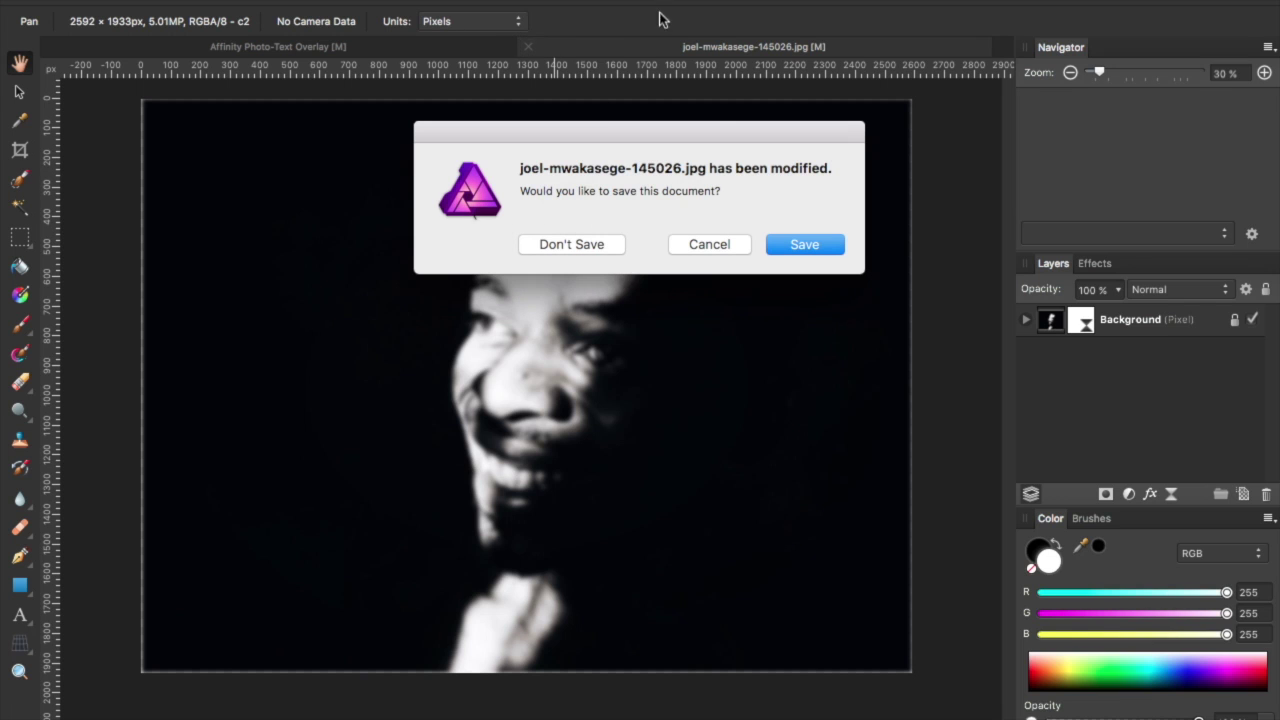
# Step: Discard the photo's changes, then show and duplicate the text-pattern layer
pyautogui.click(590, 248)
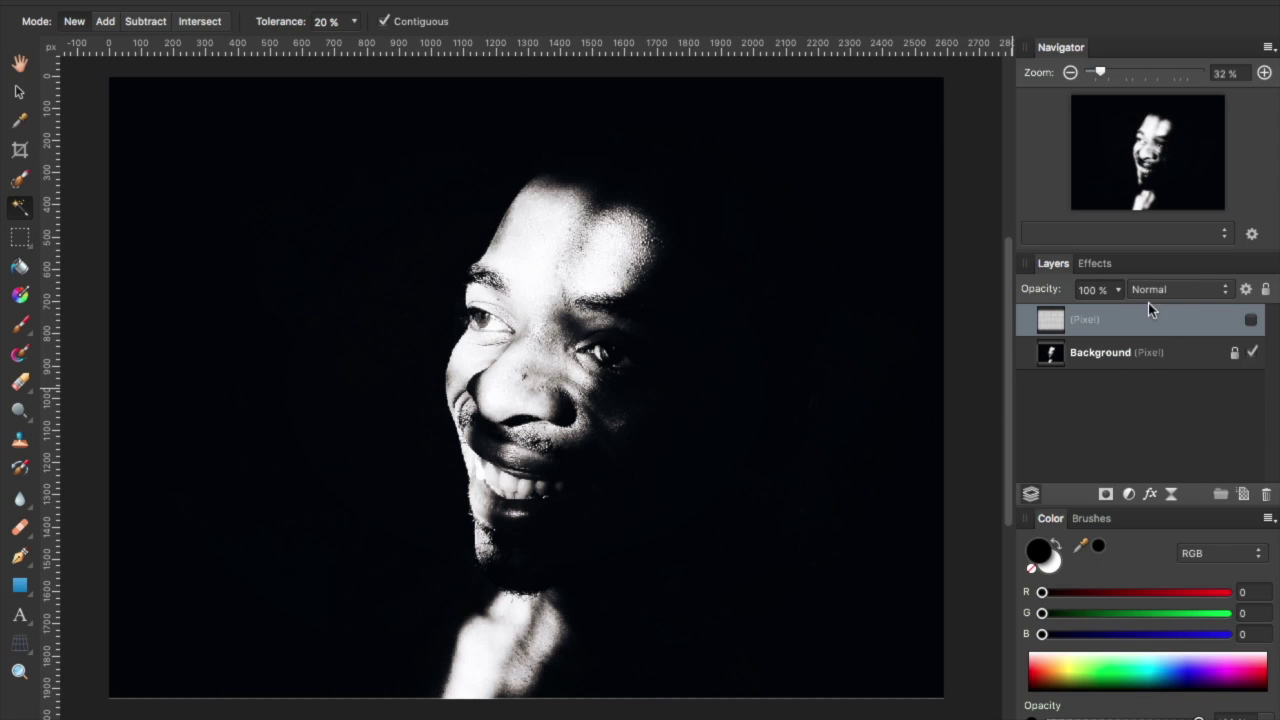
pyautogui.click(1252, 322)
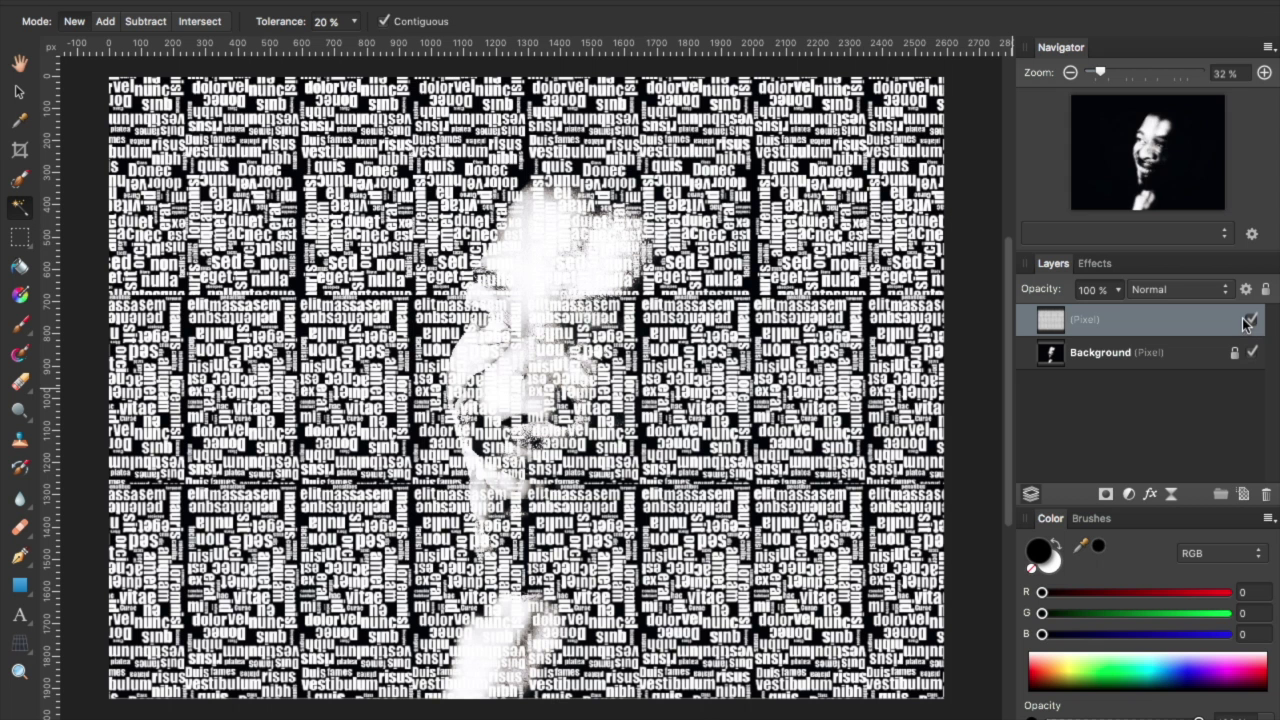
pyautogui.rightClick(1149, 322)
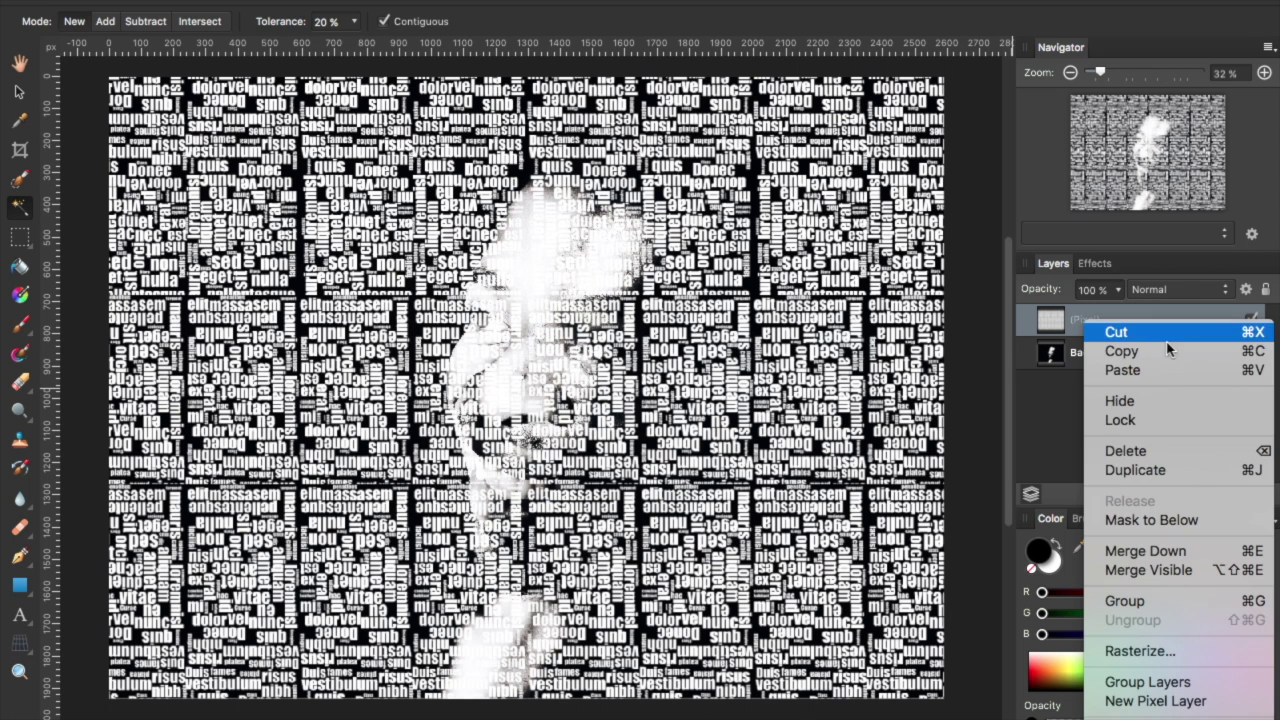
pyautogui.click(1140, 473)
# Step: Duplicate the Background layer and add an empty pixel layer above the locked Background
pyautogui.click(1100, 388)
pyautogui.rightClick(1100, 388)
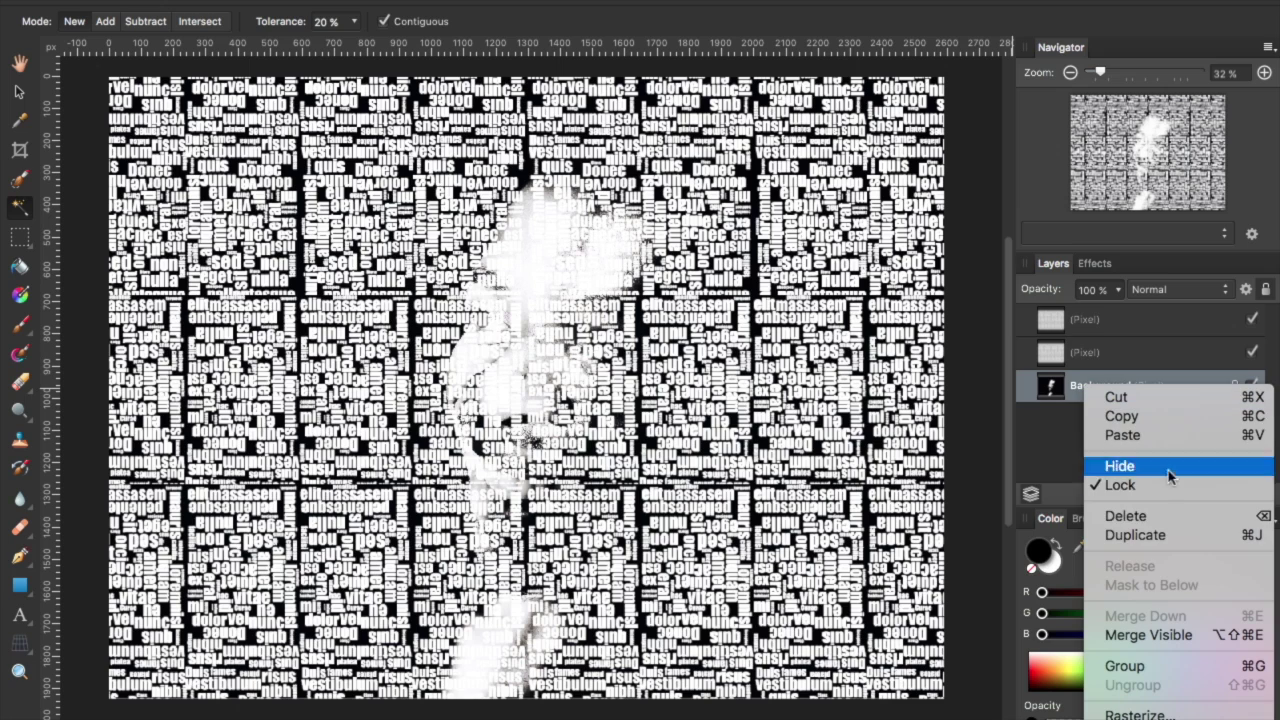
pyautogui.click(1134, 535)
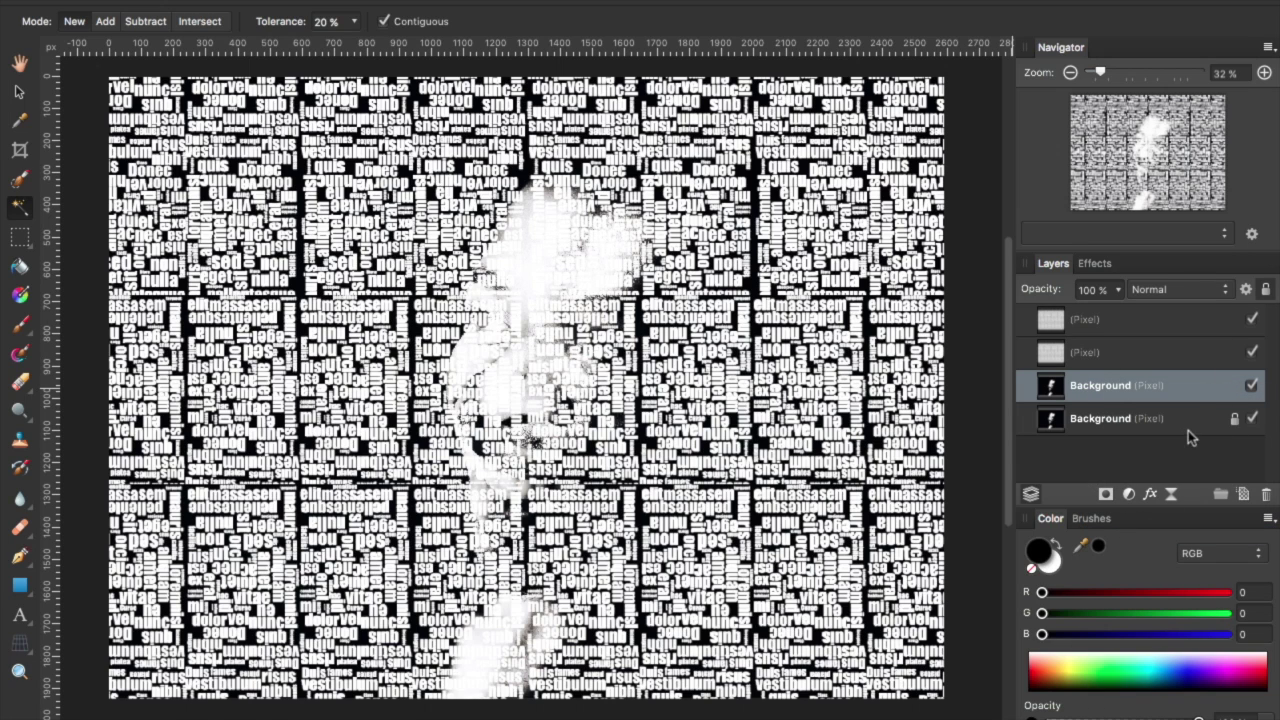
pyautogui.click(1065, 410)
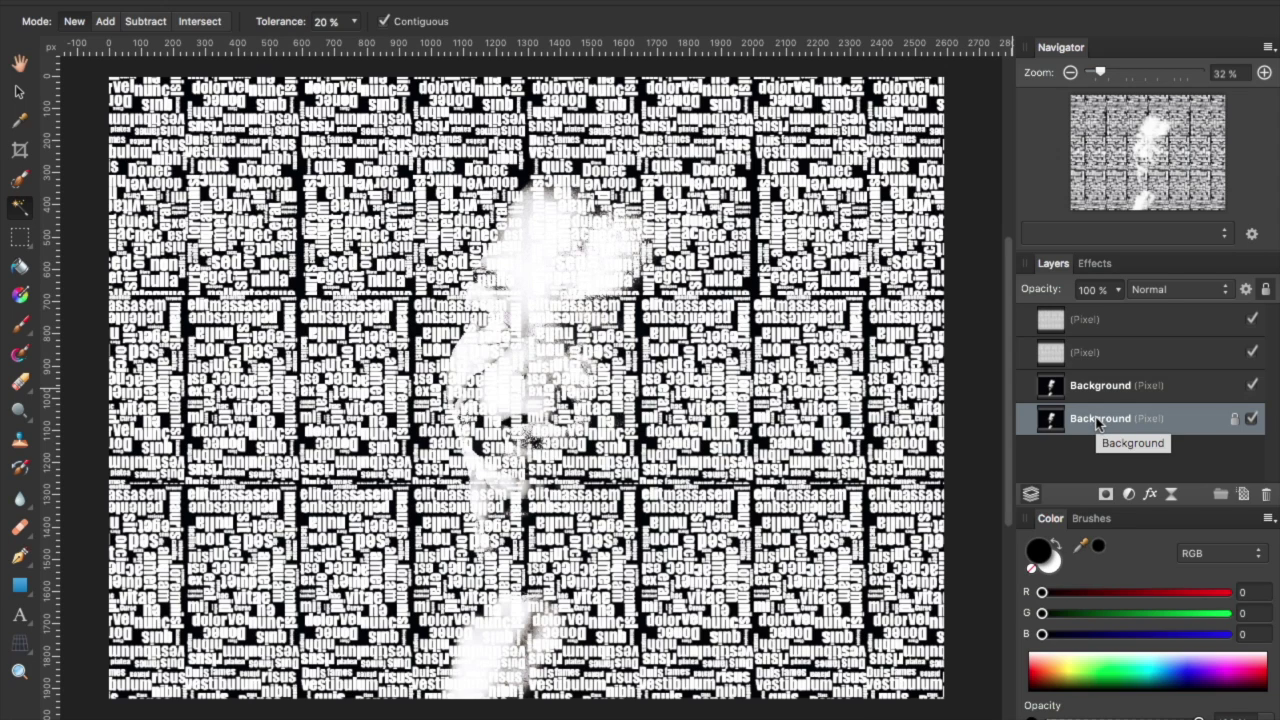
pyautogui.click(1243, 494)
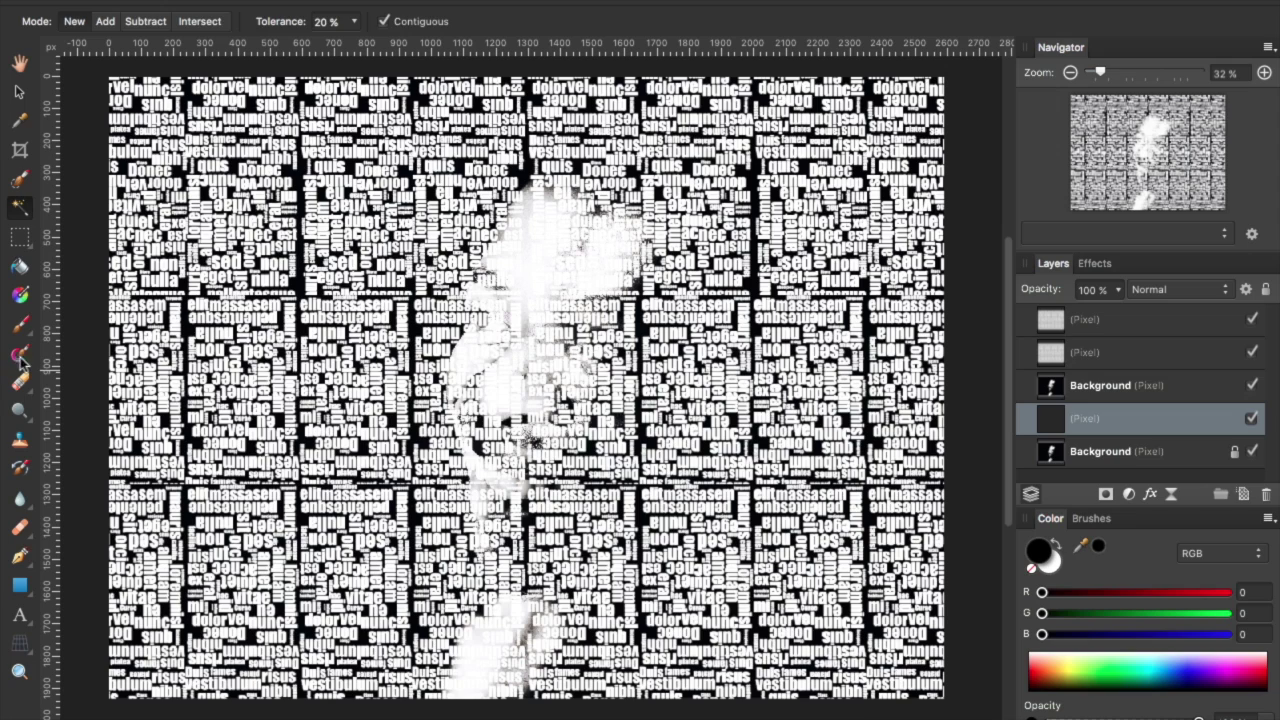
# Step: Flood-fill the new pixel layer with black and hide the top text-pattern copy
pyautogui.click(21, 267)
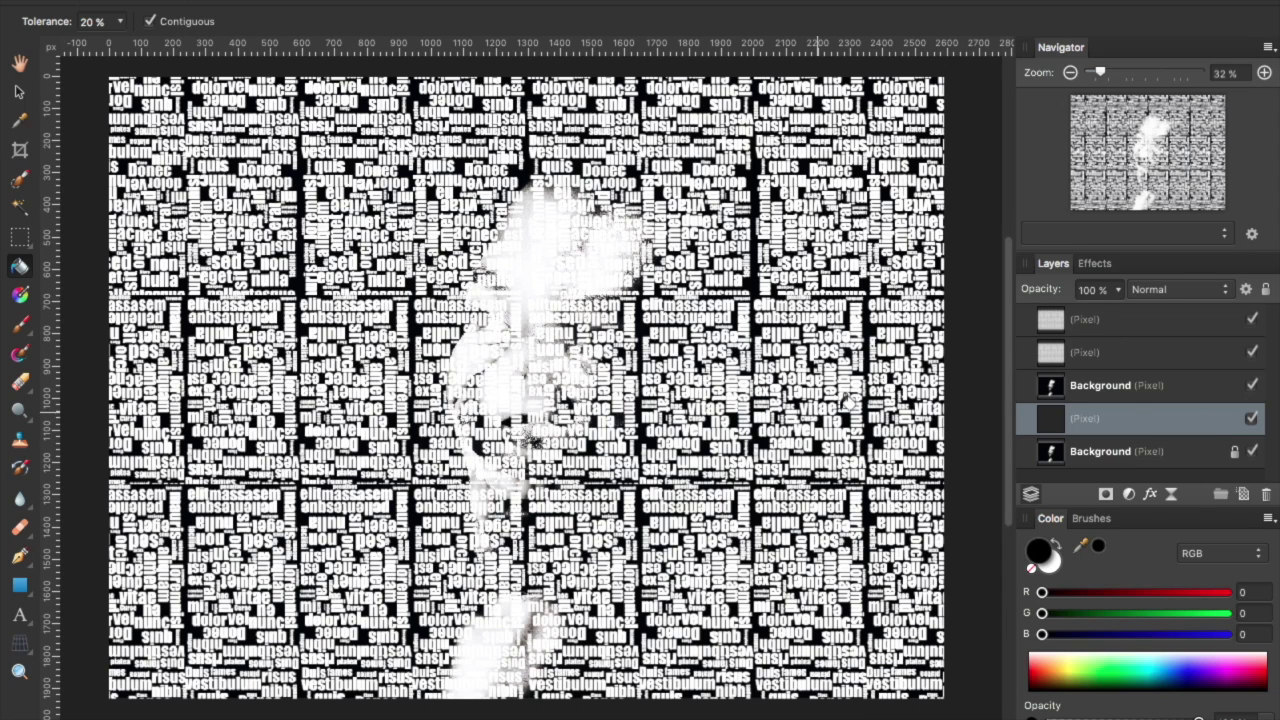
pyautogui.click(822, 372)
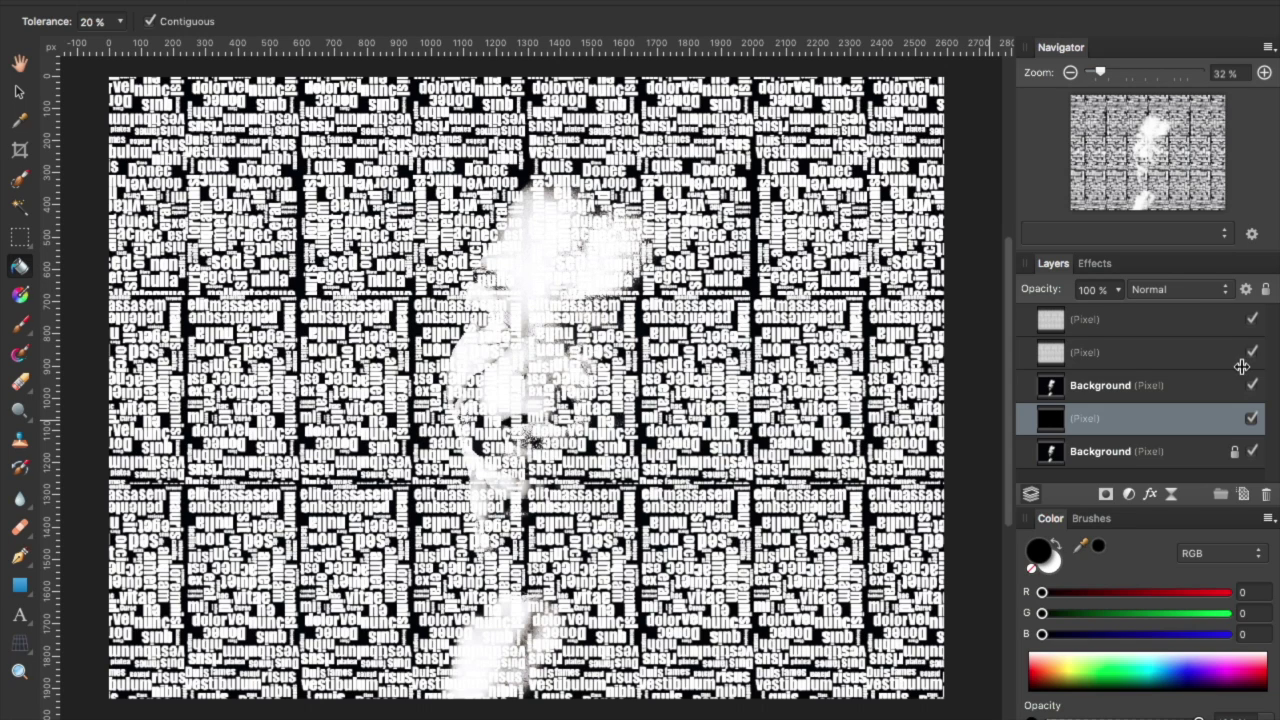
pyautogui.click(1187, 397)
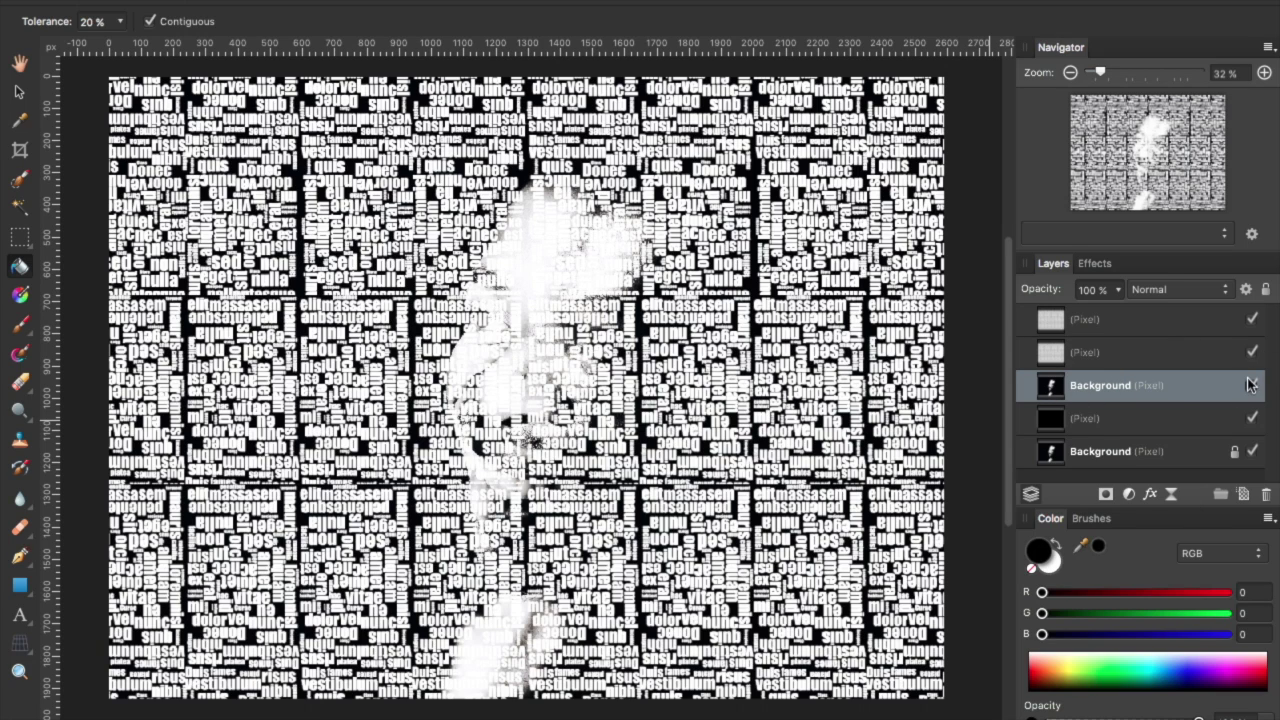
pyautogui.click(1138, 354)
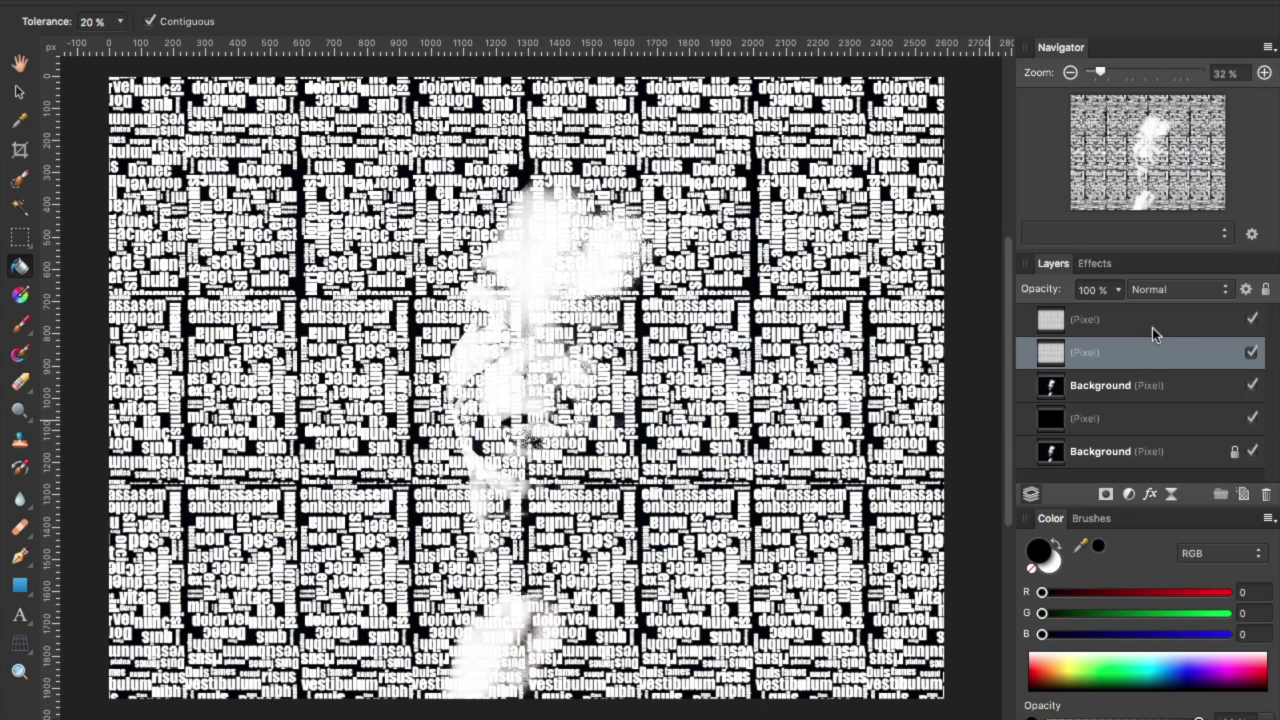
pyautogui.click(1252, 320)
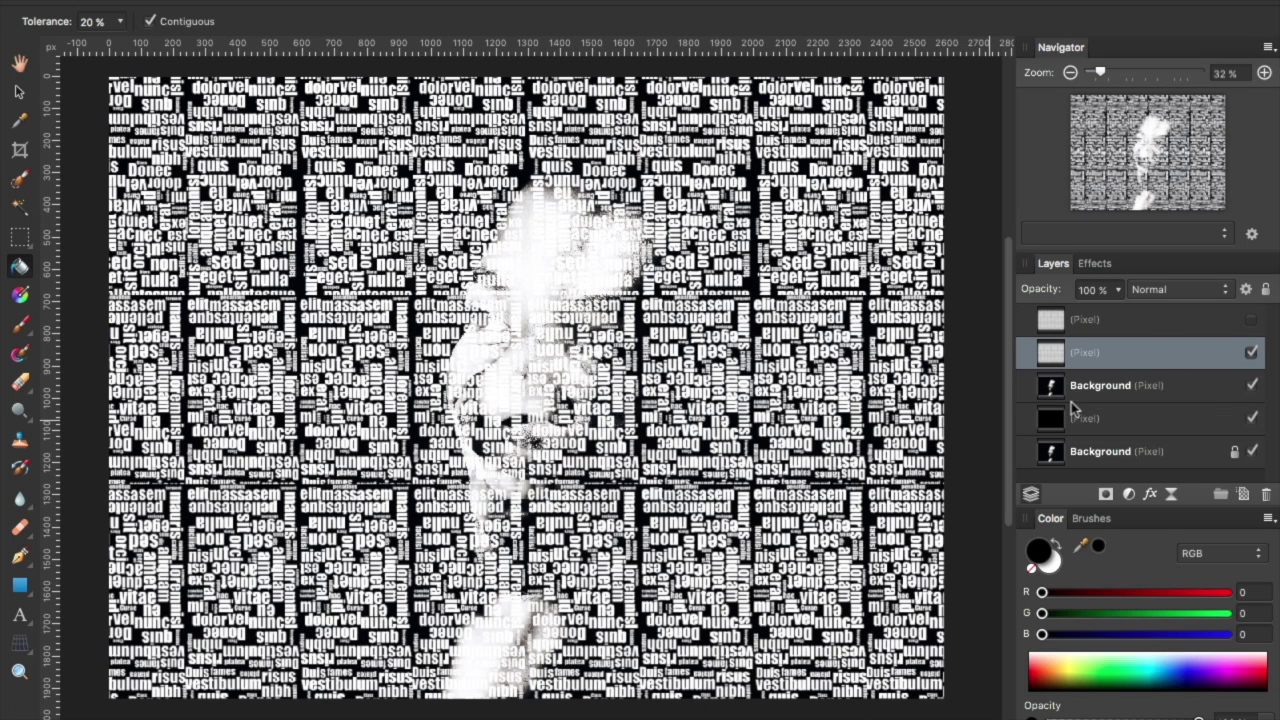
pyautogui.click(1150, 394)
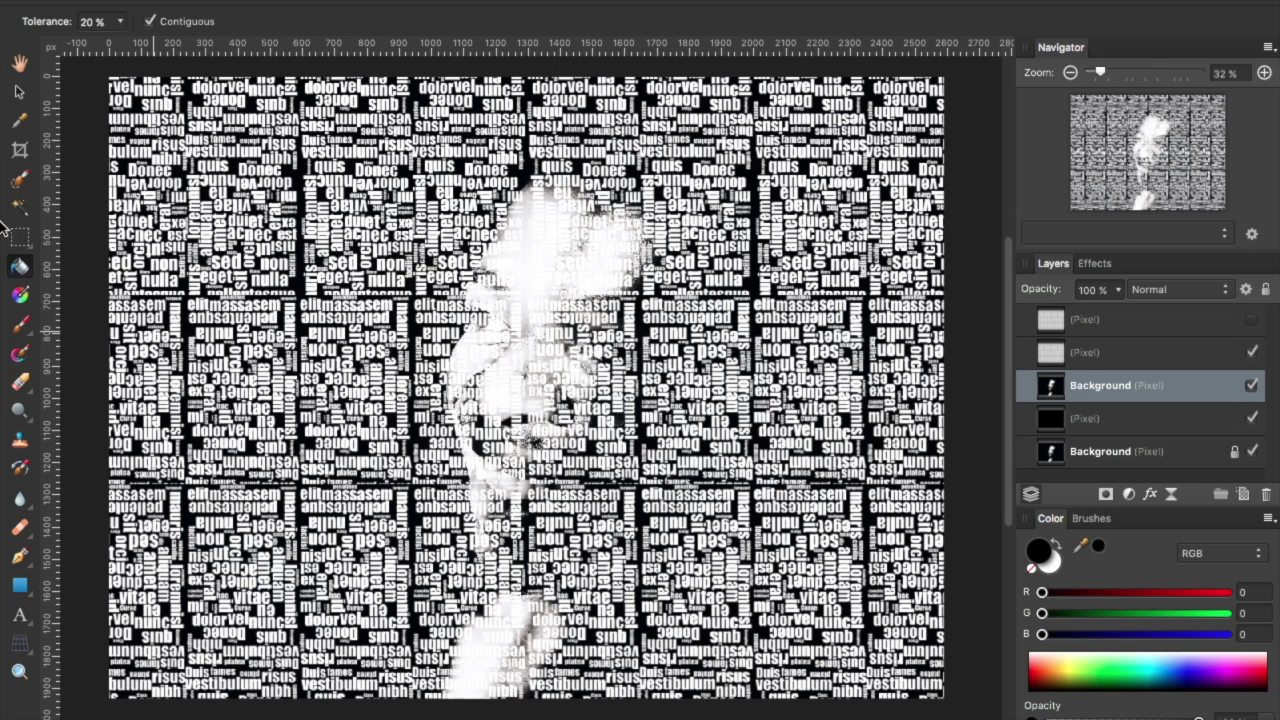
# Step: Delete the word pattern outside the bright face and hand using an inverted flood selection
pyautogui.click(19, 207)
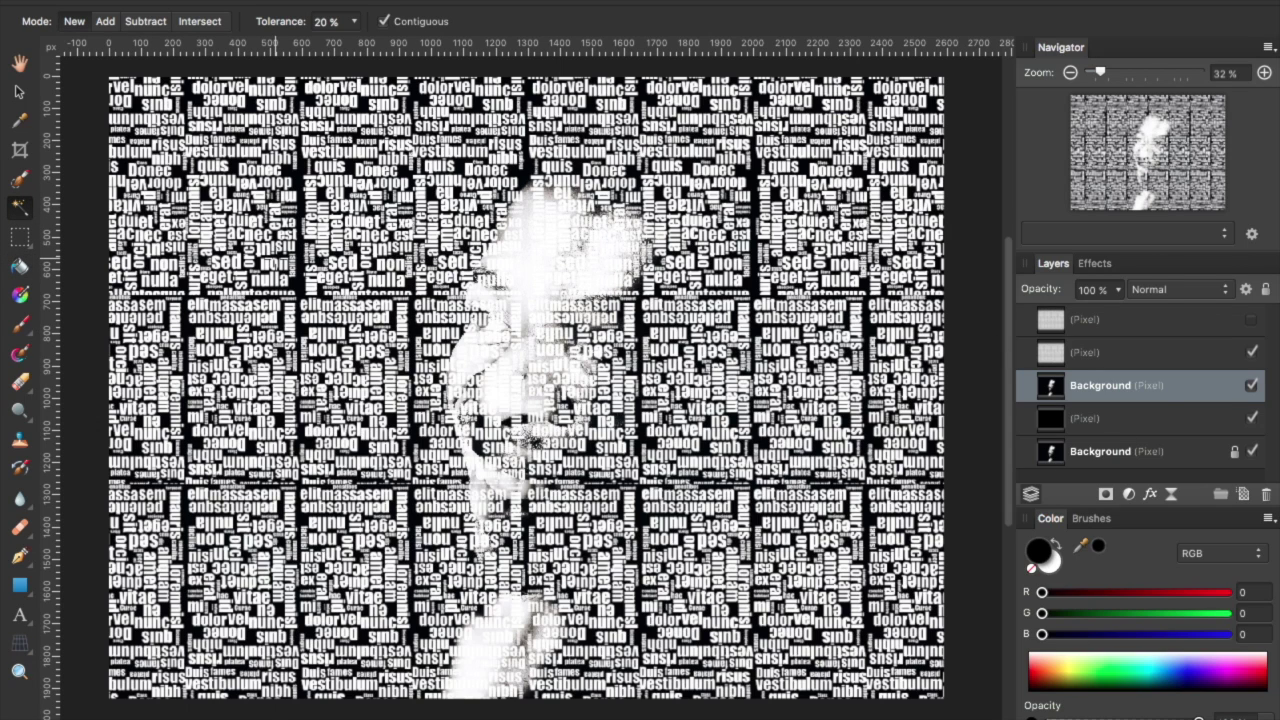
pyautogui.click(530, 250)
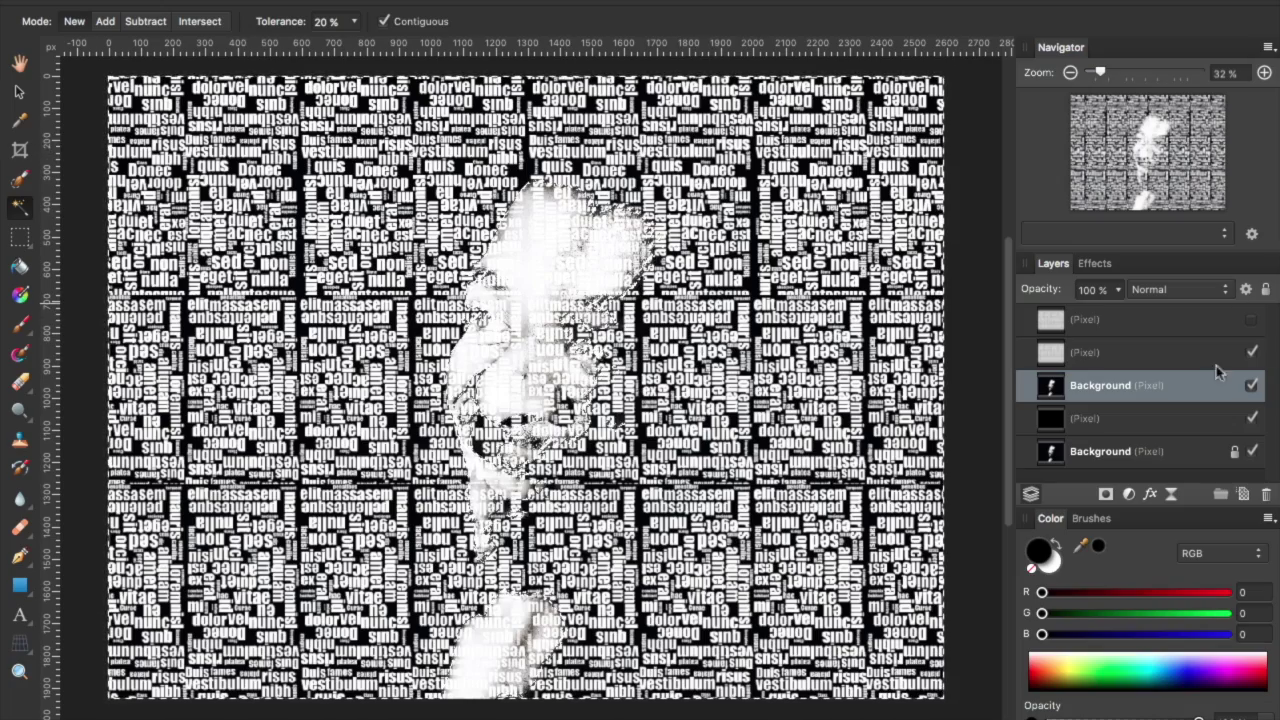
pyautogui.click(1123, 354)
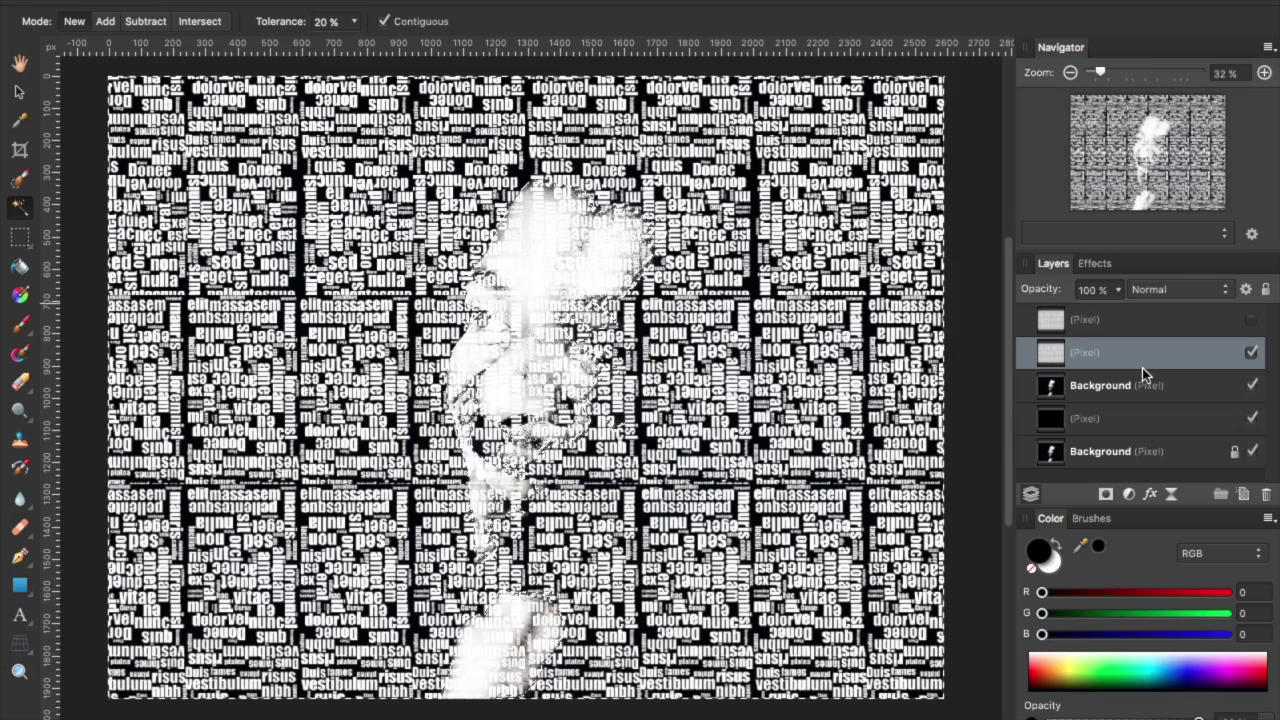
pyautogui.hotkey('ctrl', 'shift', 'i')
pyautogui.press('Delete')
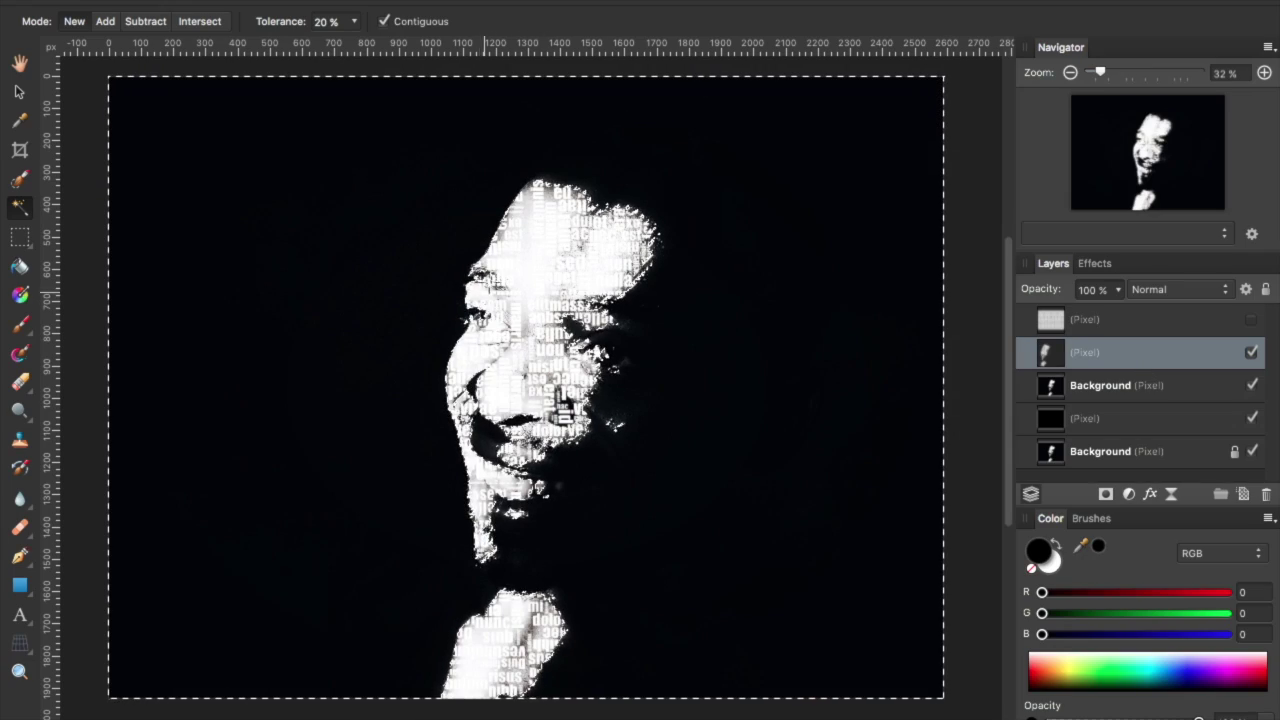
pyautogui.hotkey('ctrl', 'd')
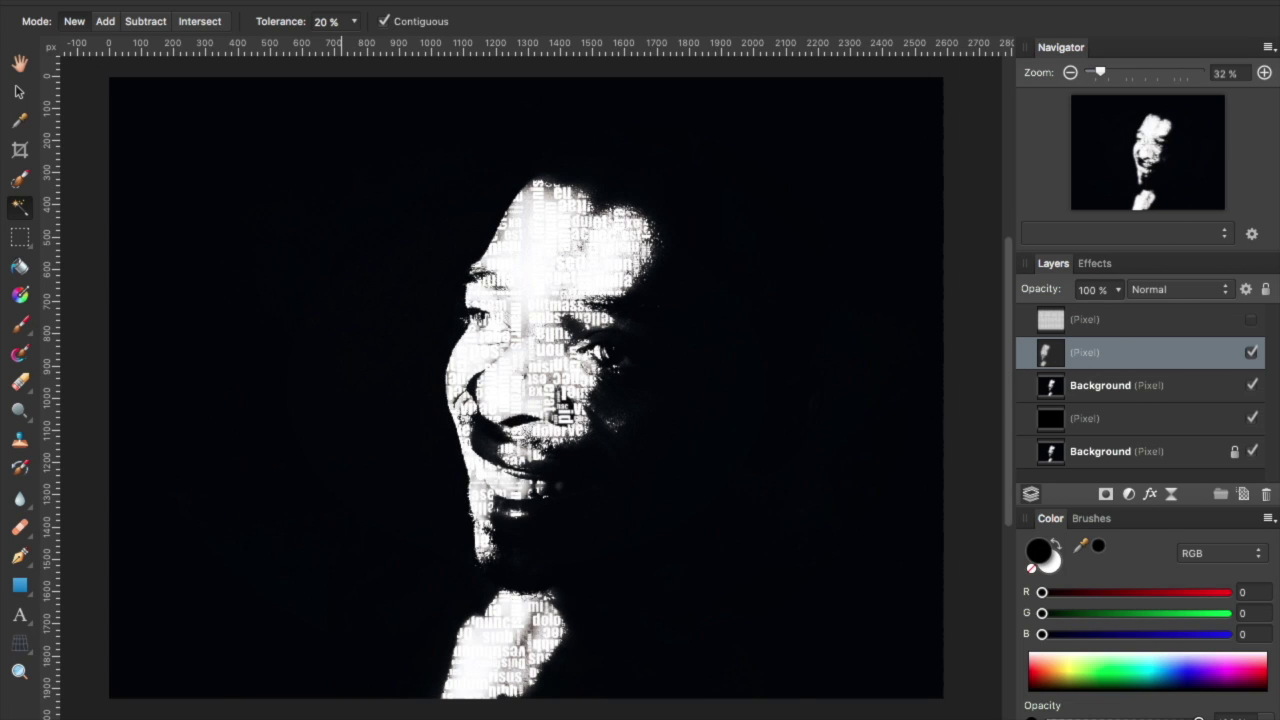
# Step: Add a Live Displace filter using the blurred portrait JPG as its displacement map
pyautogui.click(395, 1)
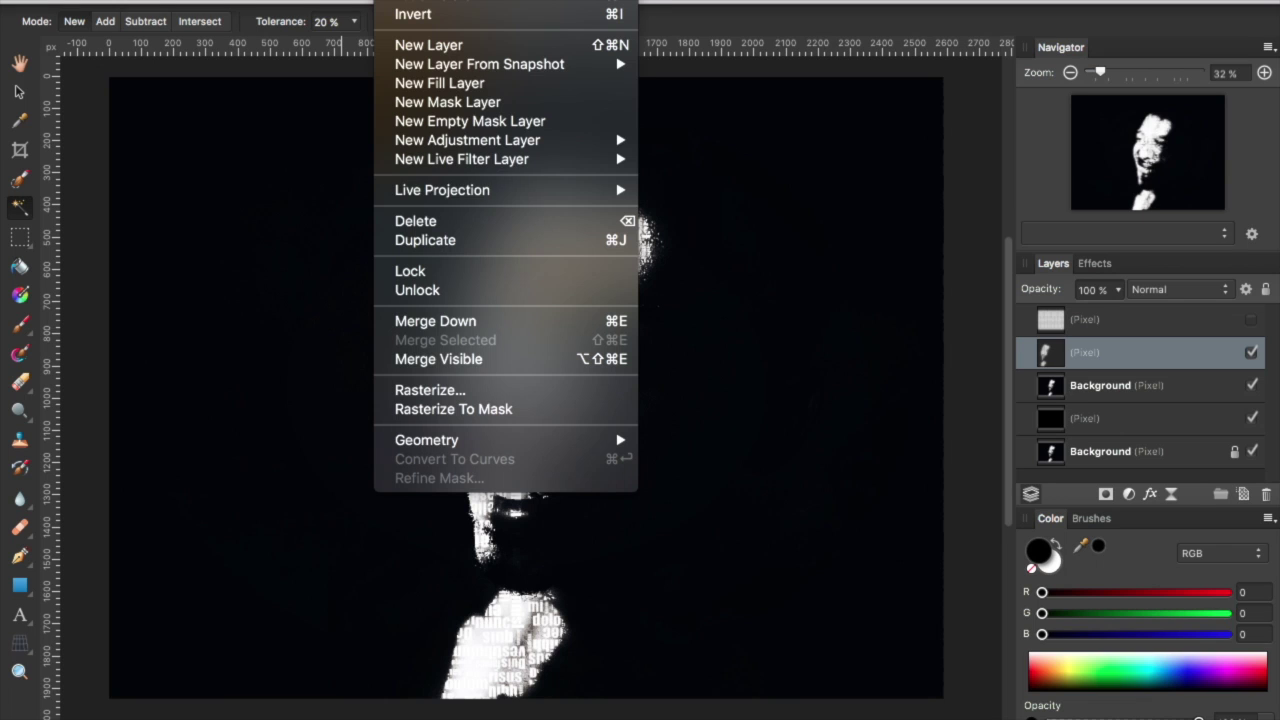
pyautogui.moveTo(455, 159)
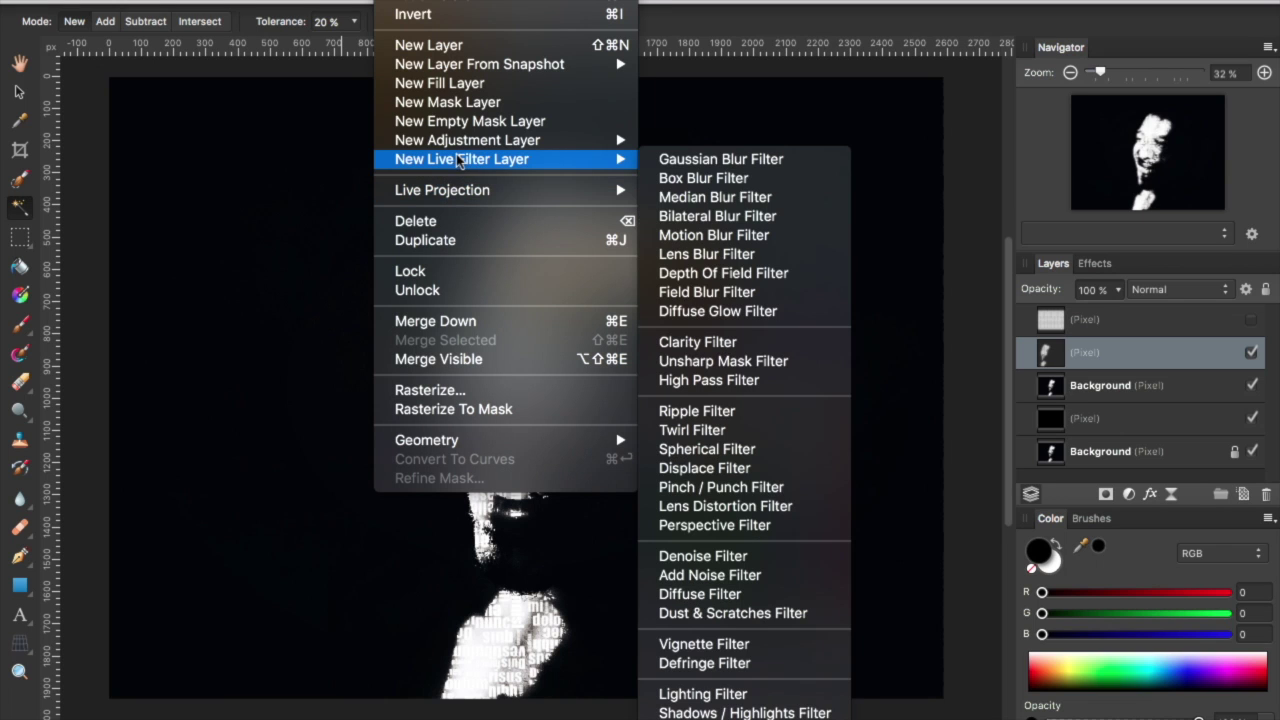
pyautogui.click(740, 468)
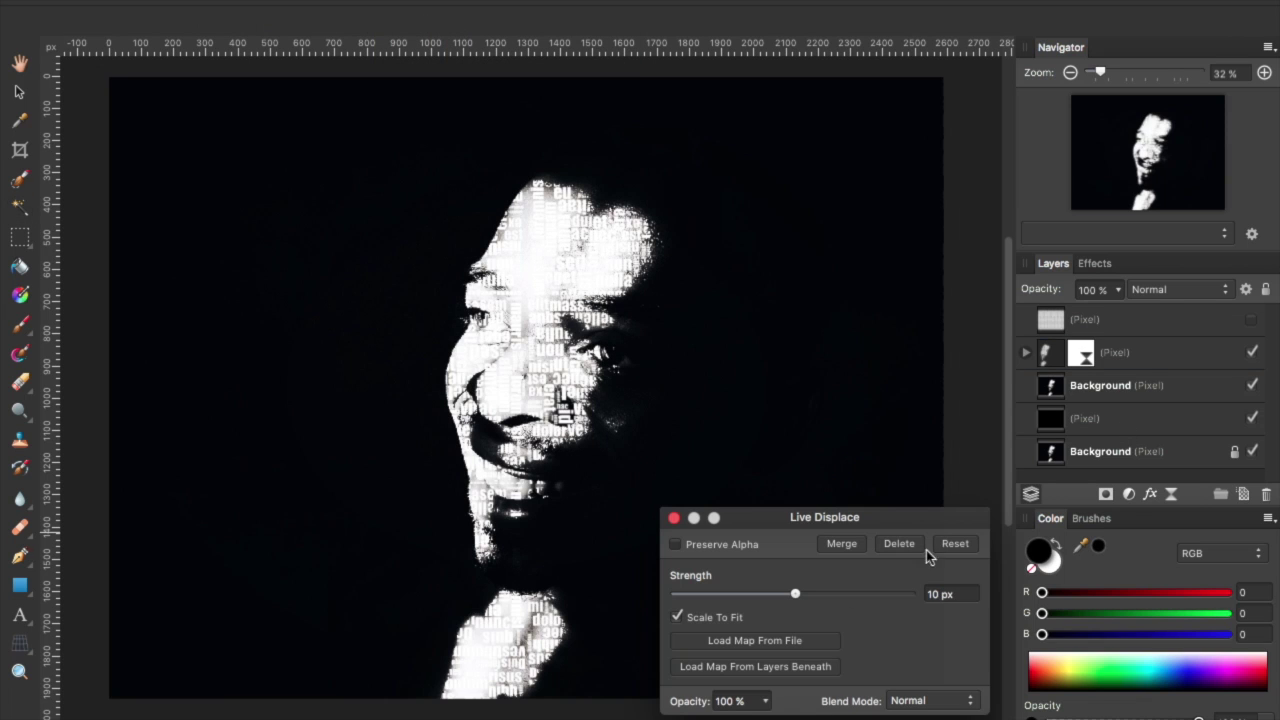
pyautogui.moveTo(737, 526); pyautogui.dragTo(172, 100)
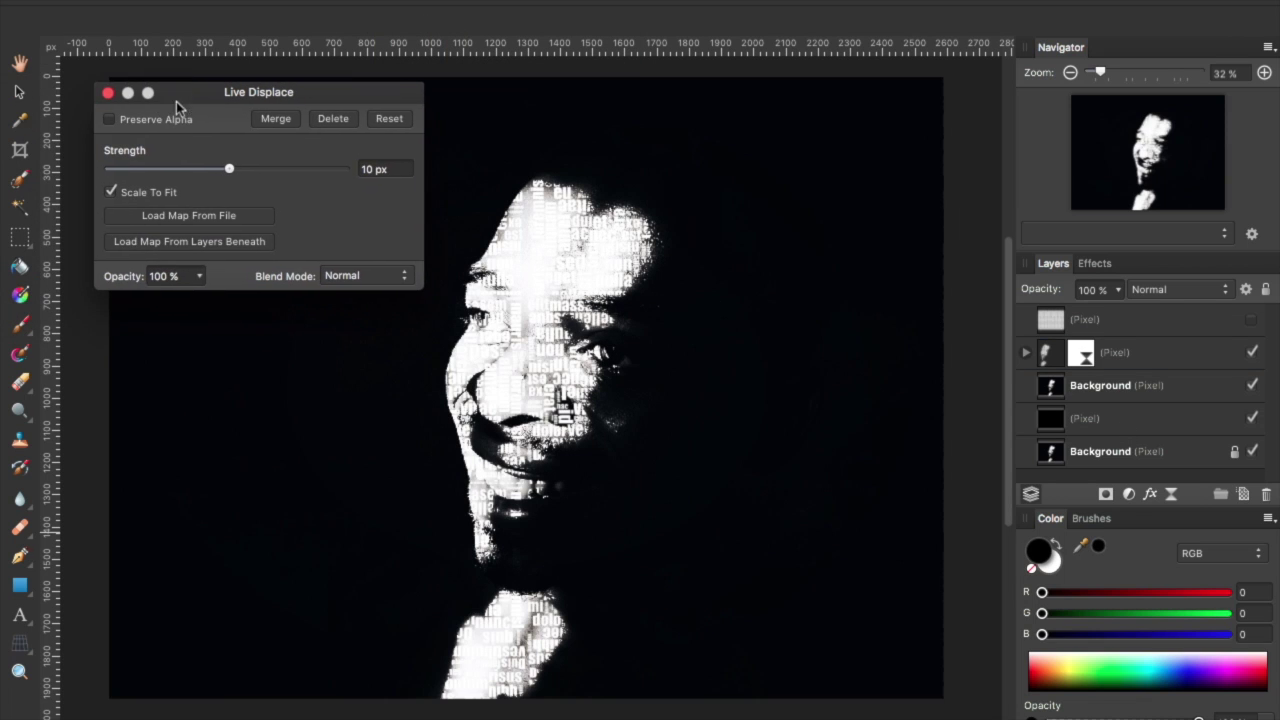
pyautogui.click(210, 218)
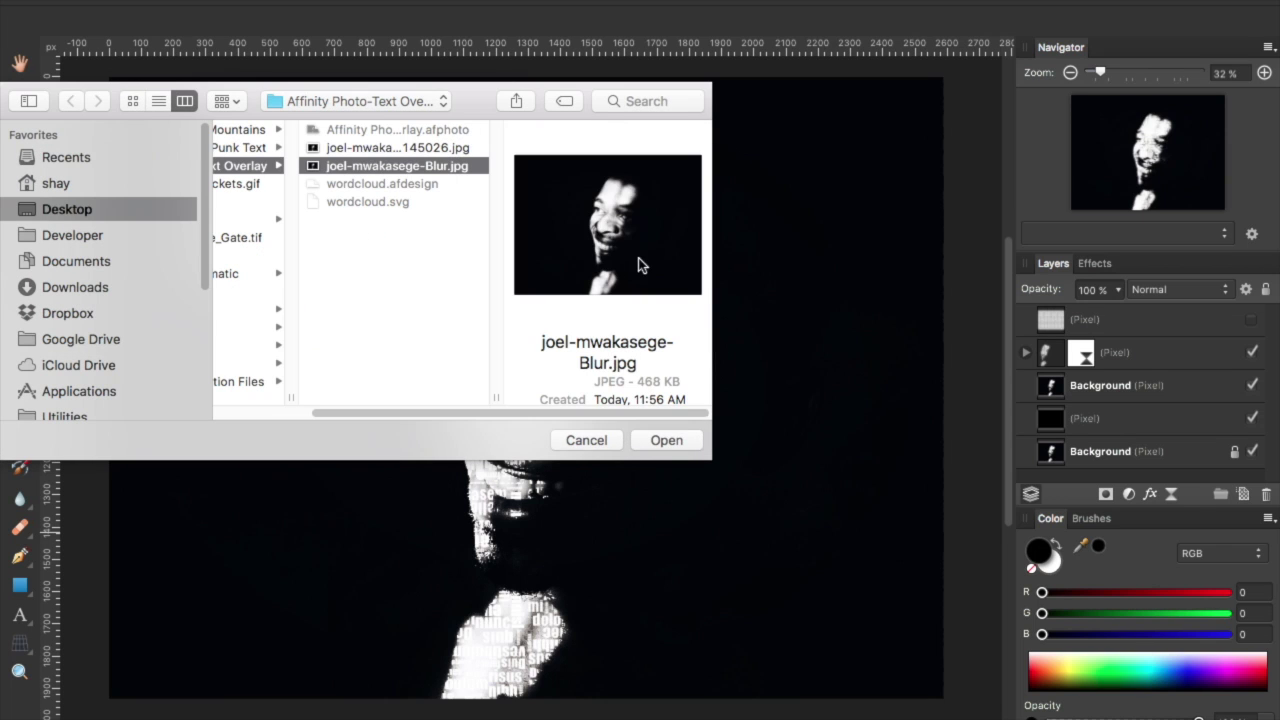
pyautogui.click(666, 443)
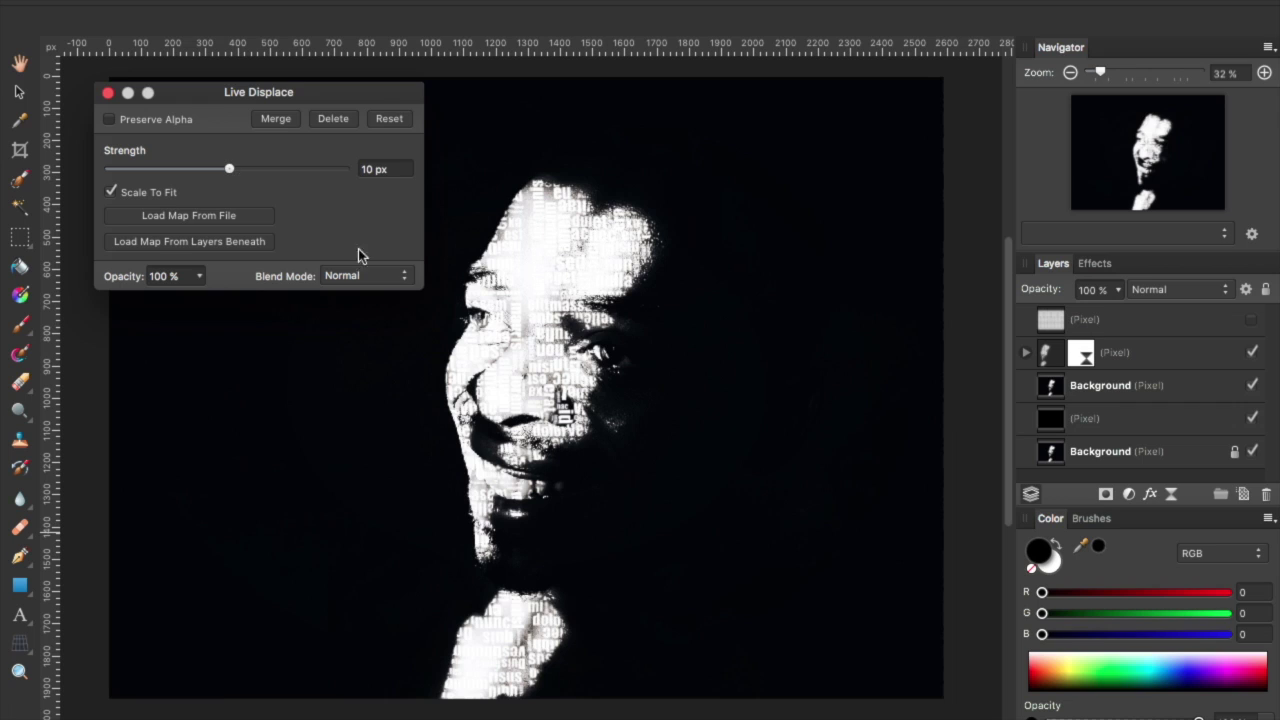
# Step: Set the displace strength to 25 px
pyautogui.click(368, 171)
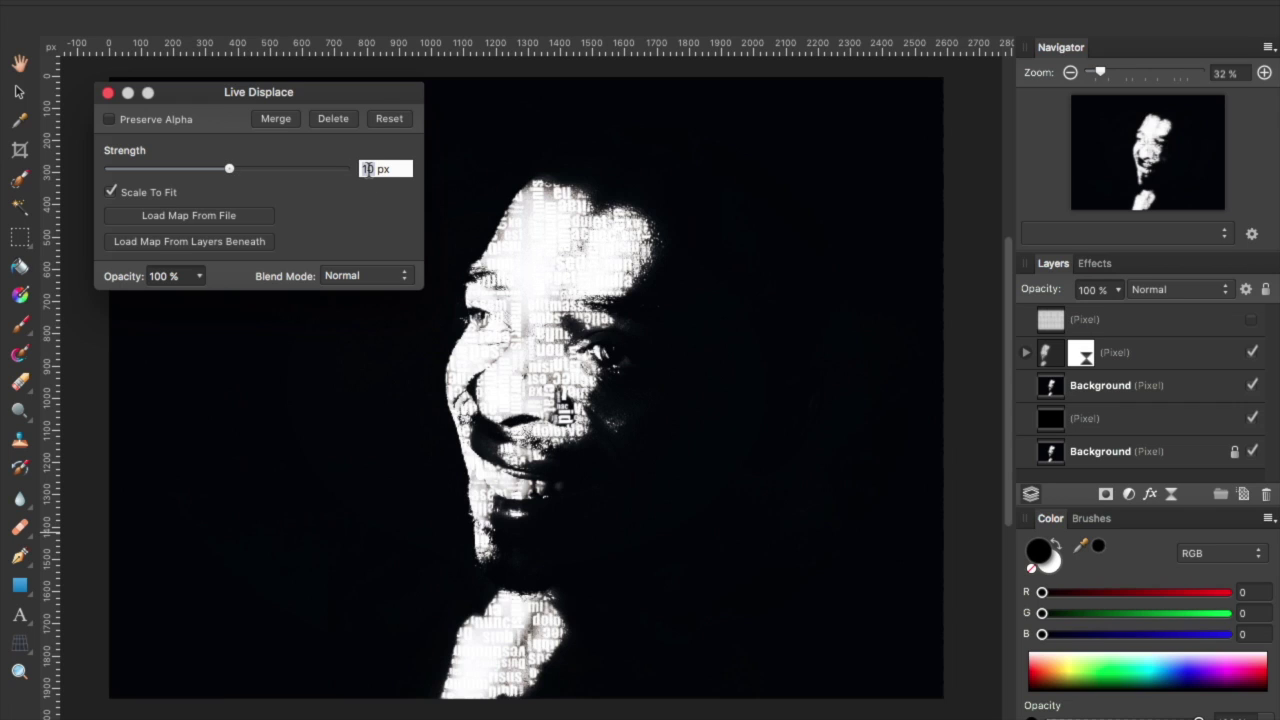
pyautogui.write('12')
pyautogui.press('Return')
pyautogui.press('Up')
pyautogui.press('Up')
pyautogui.press('Up')
pyautogui.press('Up')
pyautogui.press('Up')
pyautogui.press('Up')
pyautogui.press('Up')
pyautogui.press('Up')
pyautogui.press('Up')
pyautogui.press('Up')
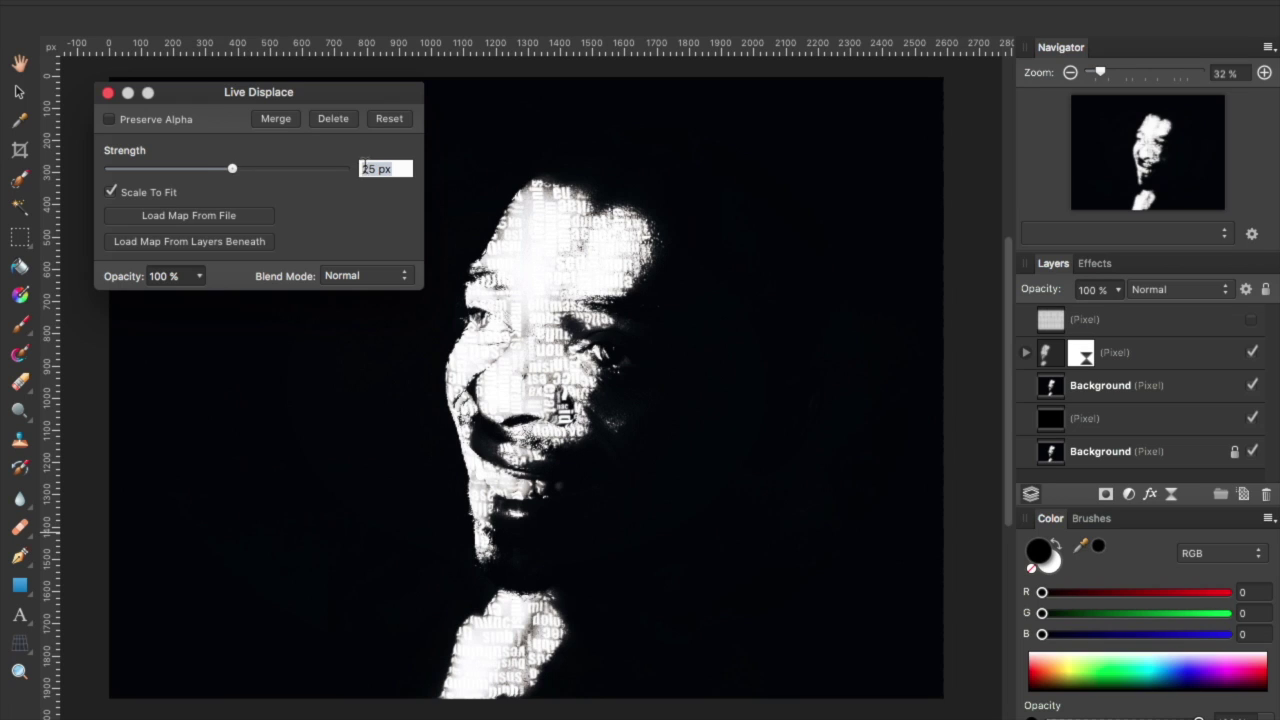
# Step: Close the displace settings and set the displaced text layer to Mask to Below
pyautogui.click(108, 92)
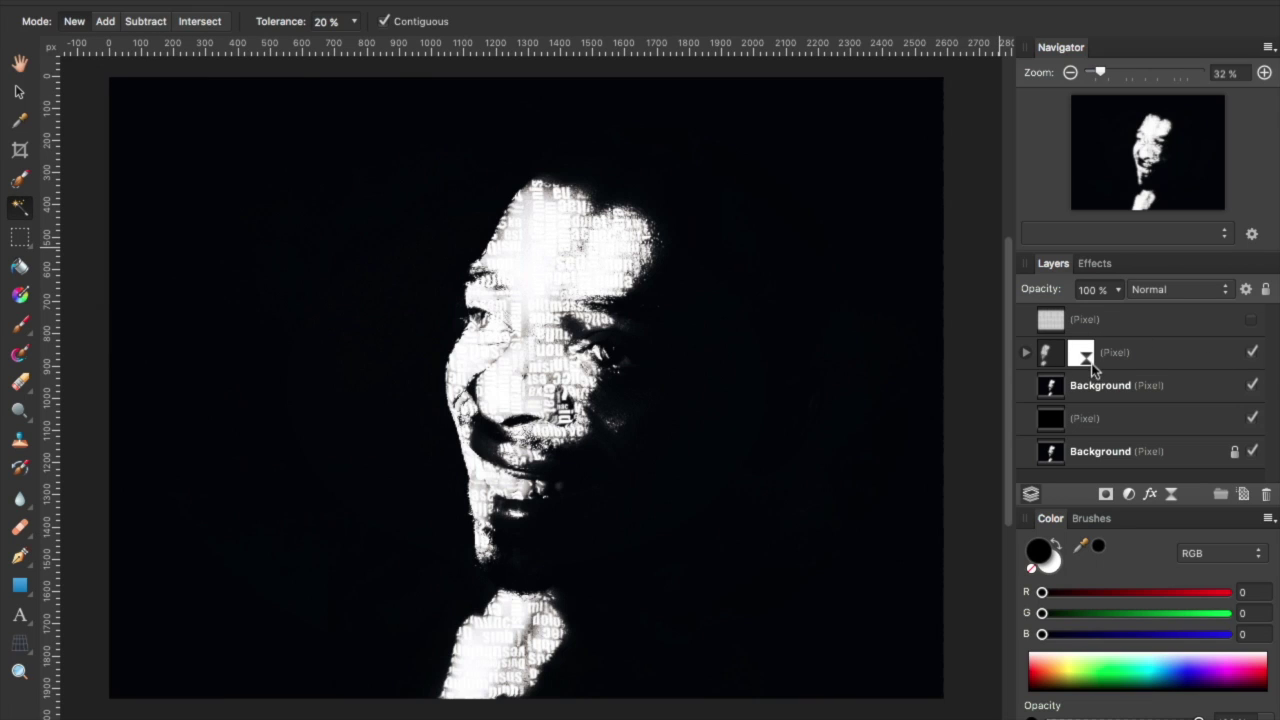
pyautogui.click(1032, 354)
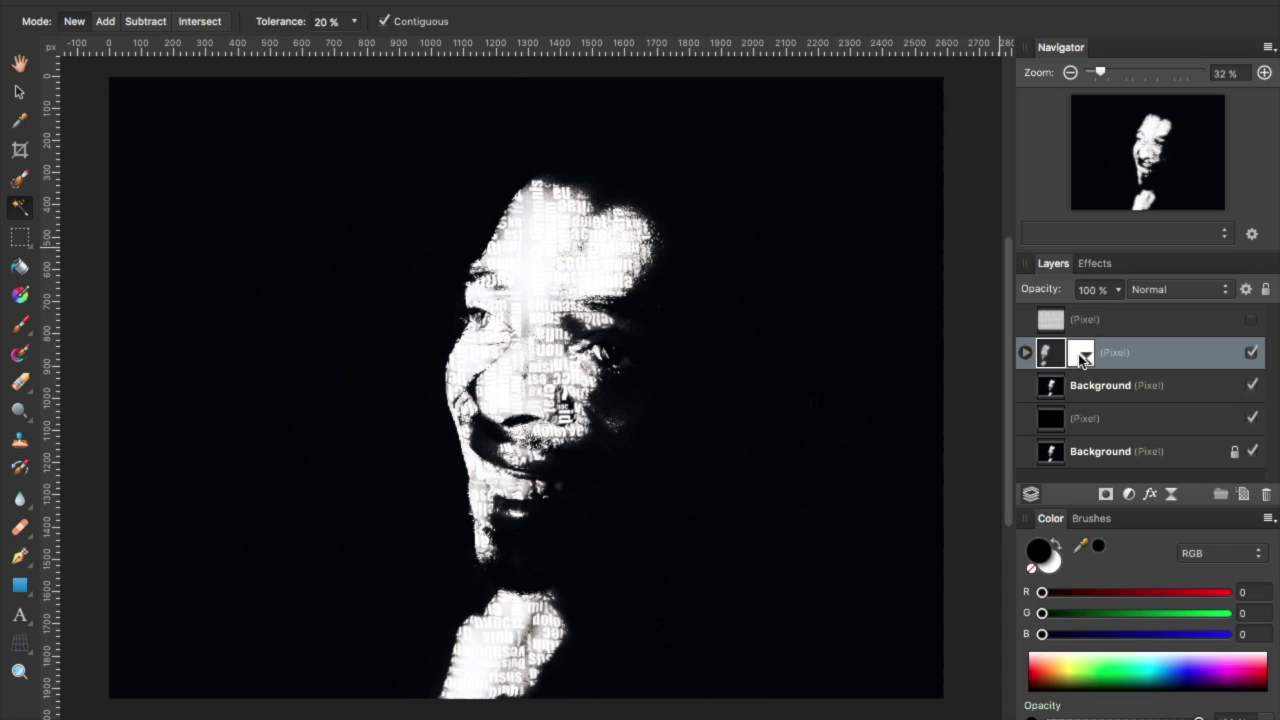
pyautogui.rightClick(1050, 354)
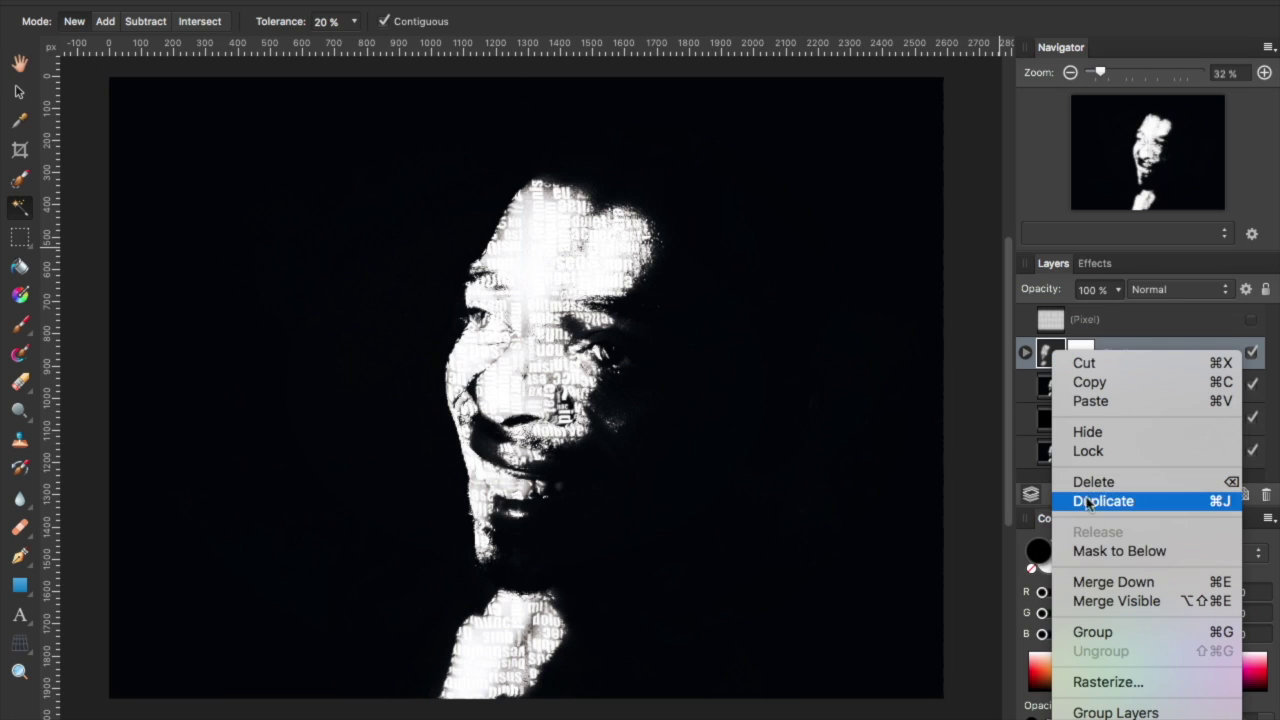
pyautogui.click(1118, 551)
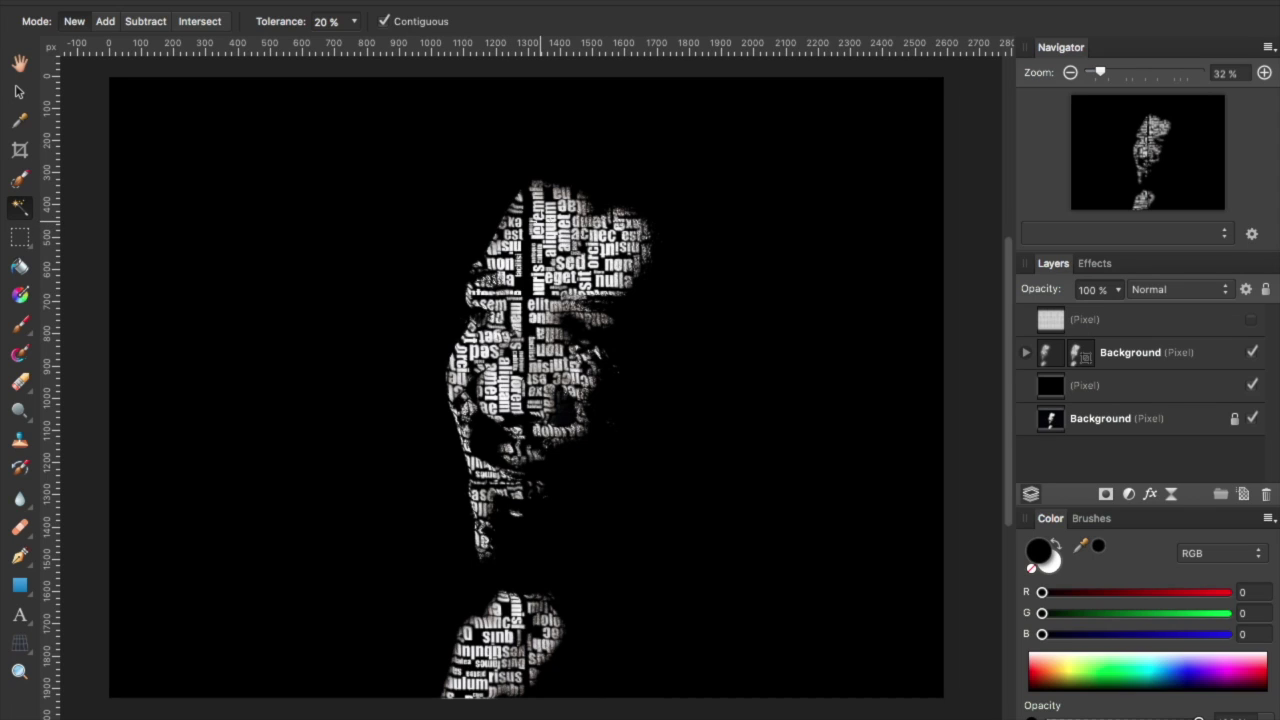
# Step: Move the word-cloud pattern below the portrait group, make it visible, and set opacity to 10%
pyautogui.click(1082, 319)
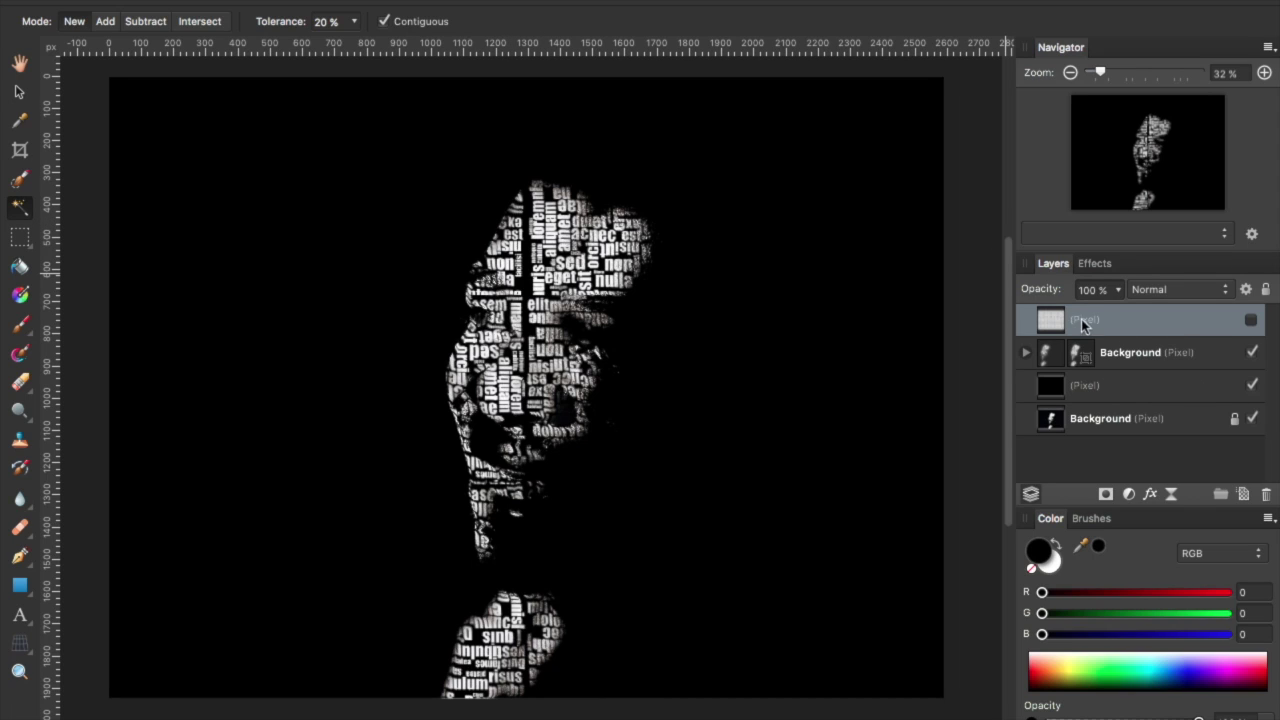
pyautogui.moveTo(1054, 322); pyautogui.dragTo(1040, 368)
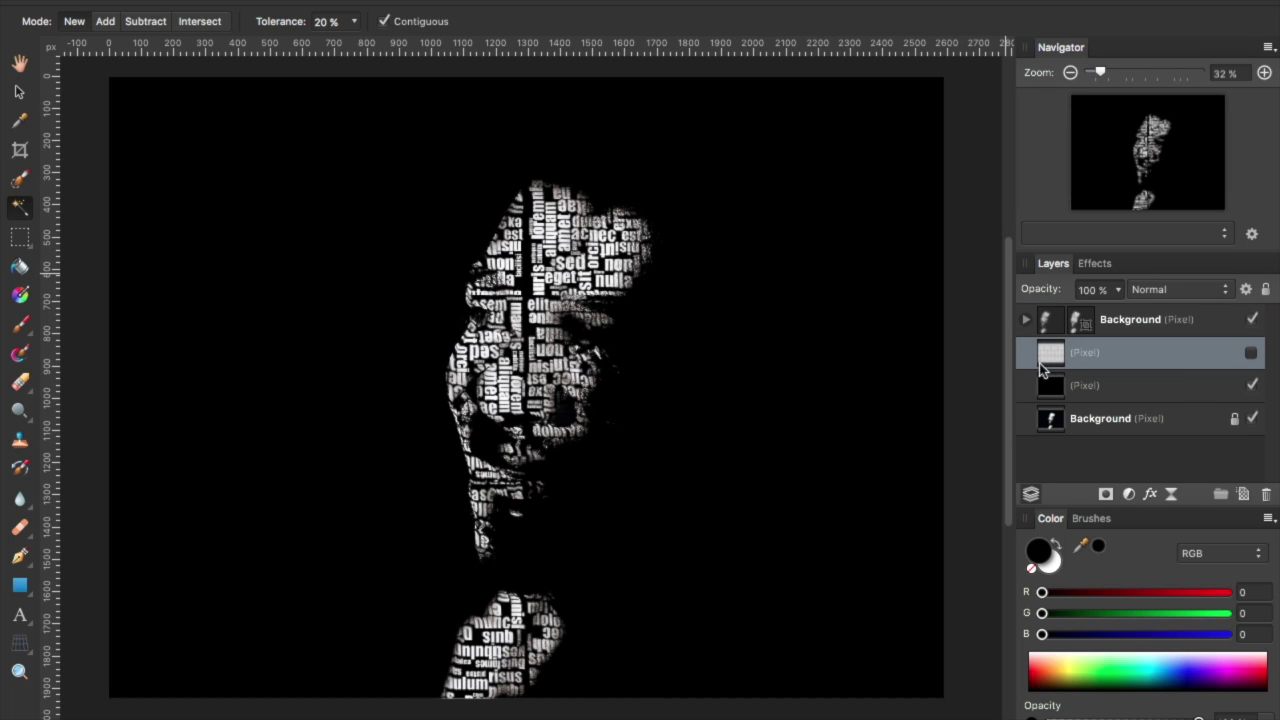
pyautogui.click(1251, 353)
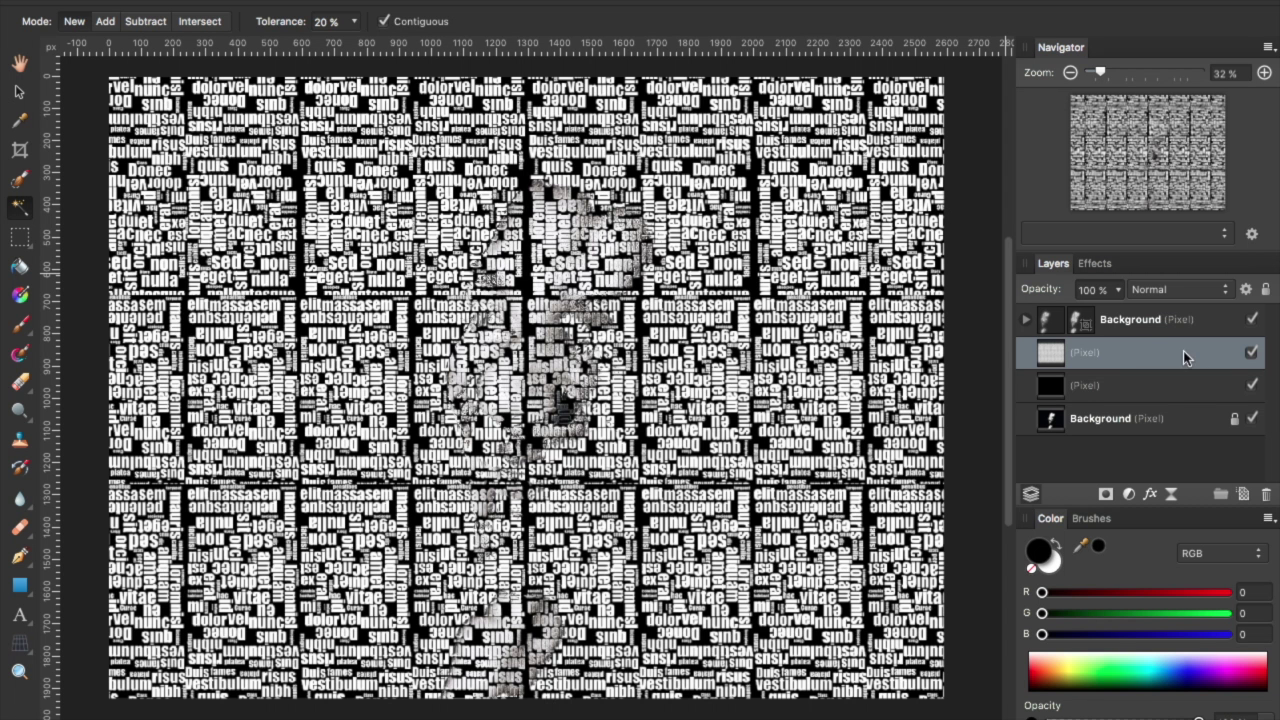
pyautogui.click(1120, 289)
pyautogui.moveTo(1120, 290); pyautogui.dragTo(969, 316)
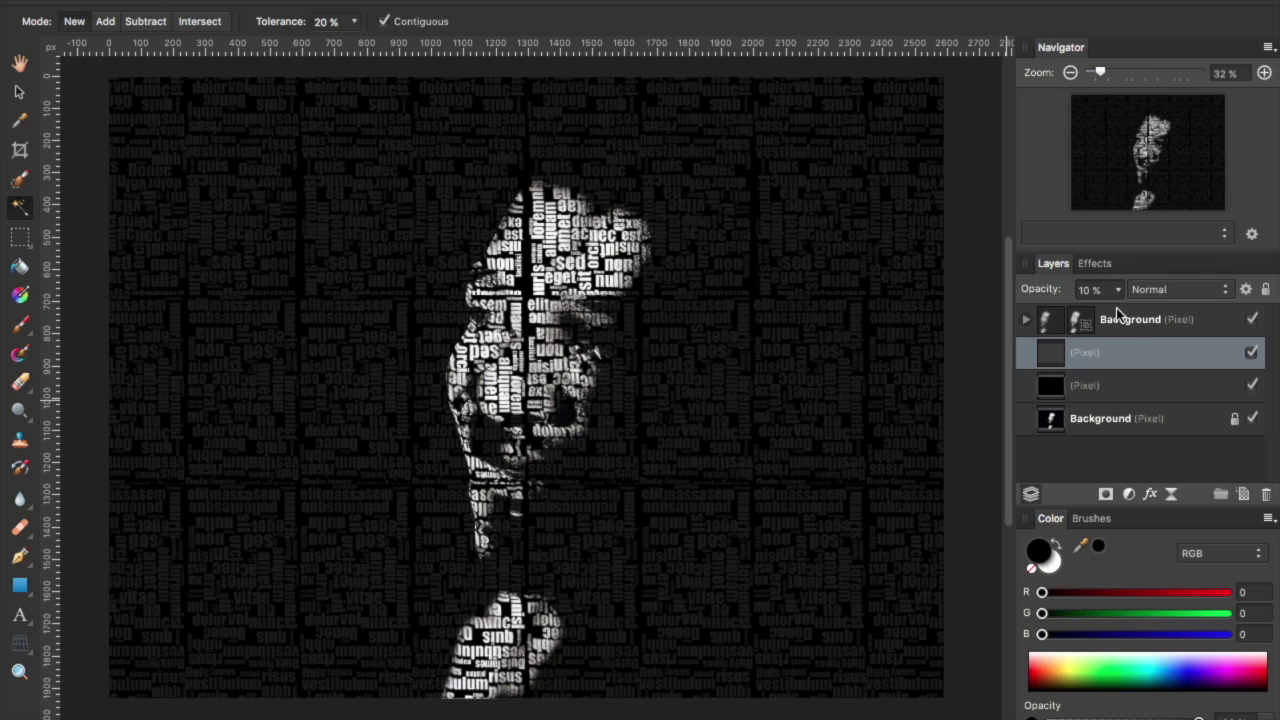
pyautogui.click(1197, 290)
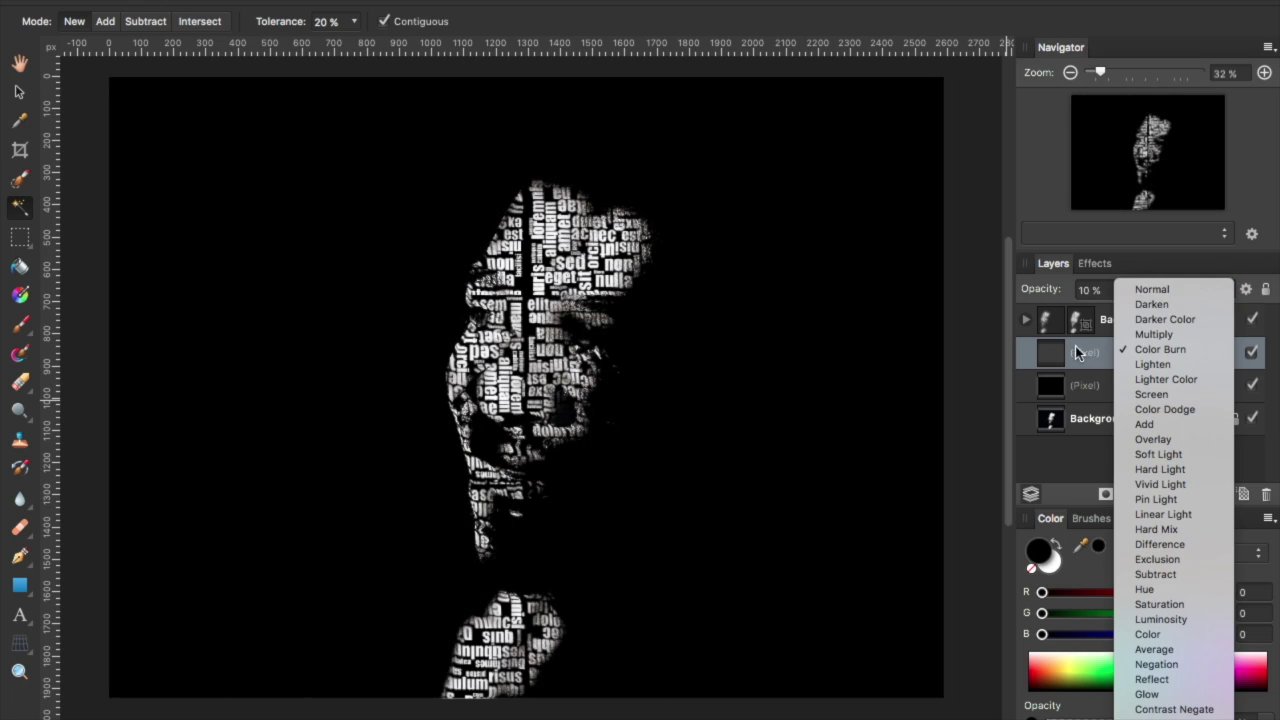
# Step: Keep the pattern layer on Normal and set the portrait group's blend mode to Add
pyautogui.click(1075, 346)
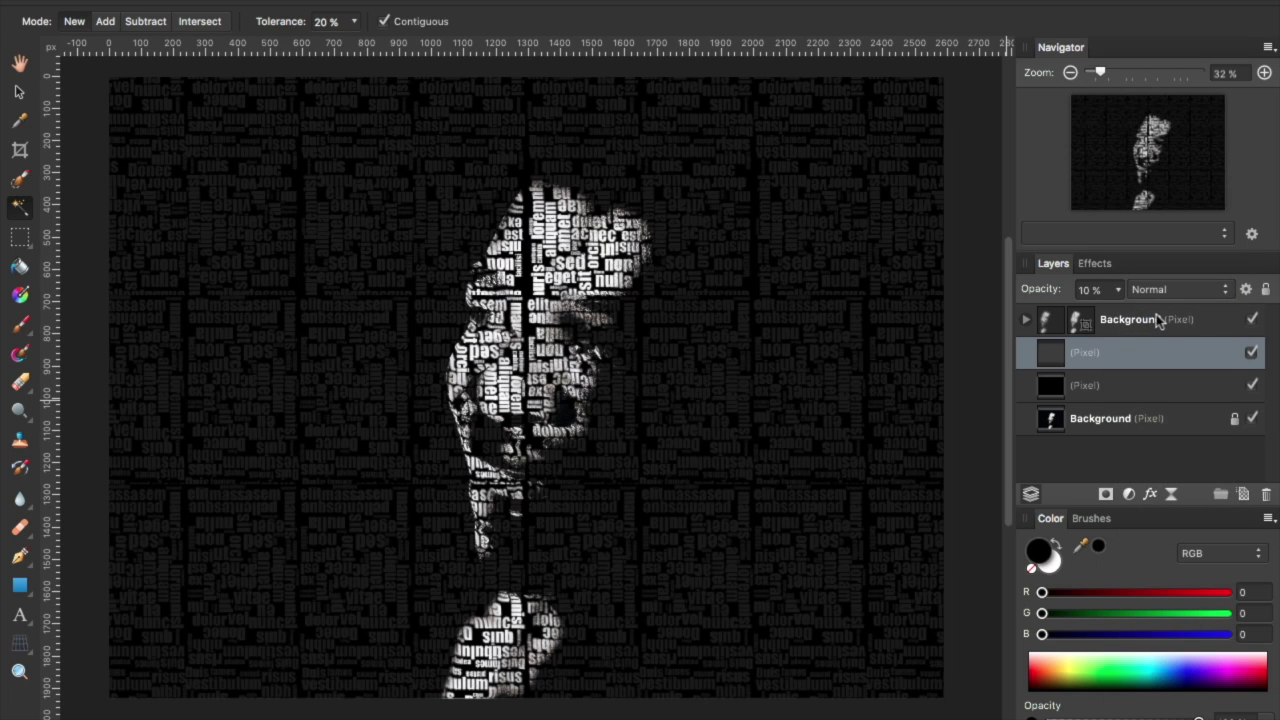
pyautogui.click(1131, 319)
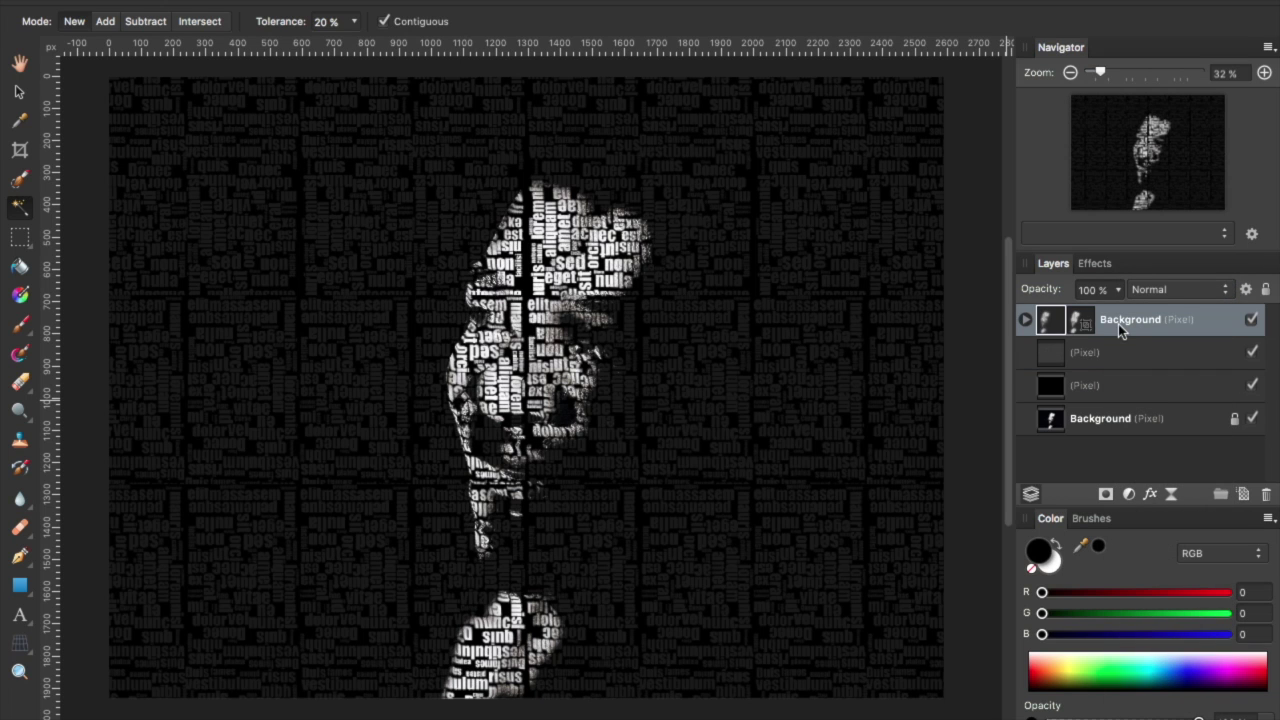
pyautogui.click(1184, 288)
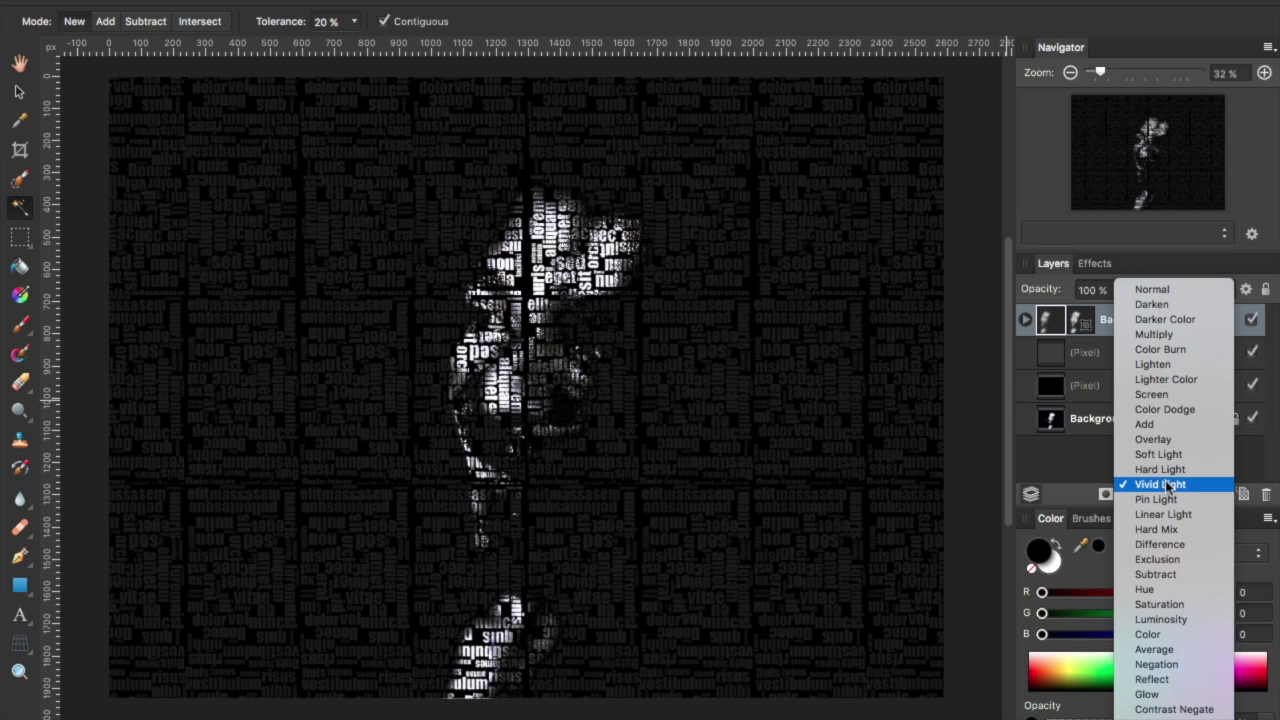
pyautogui.click(1163, 427)
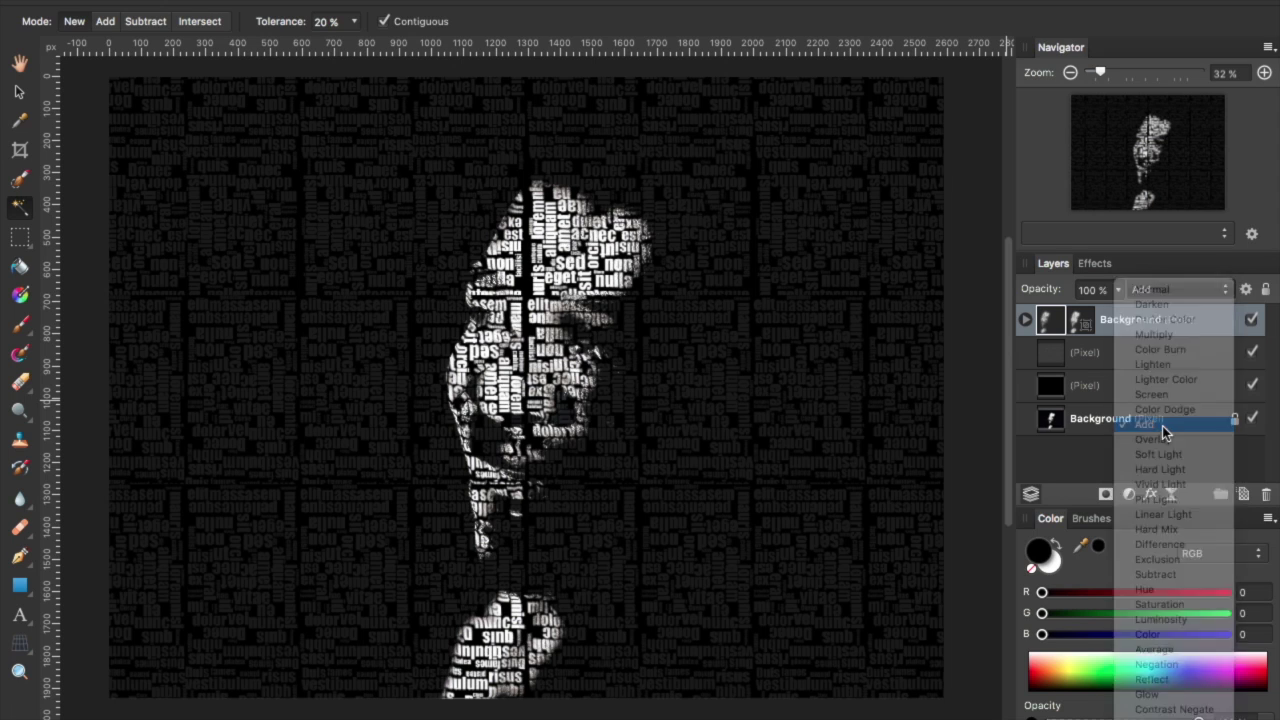